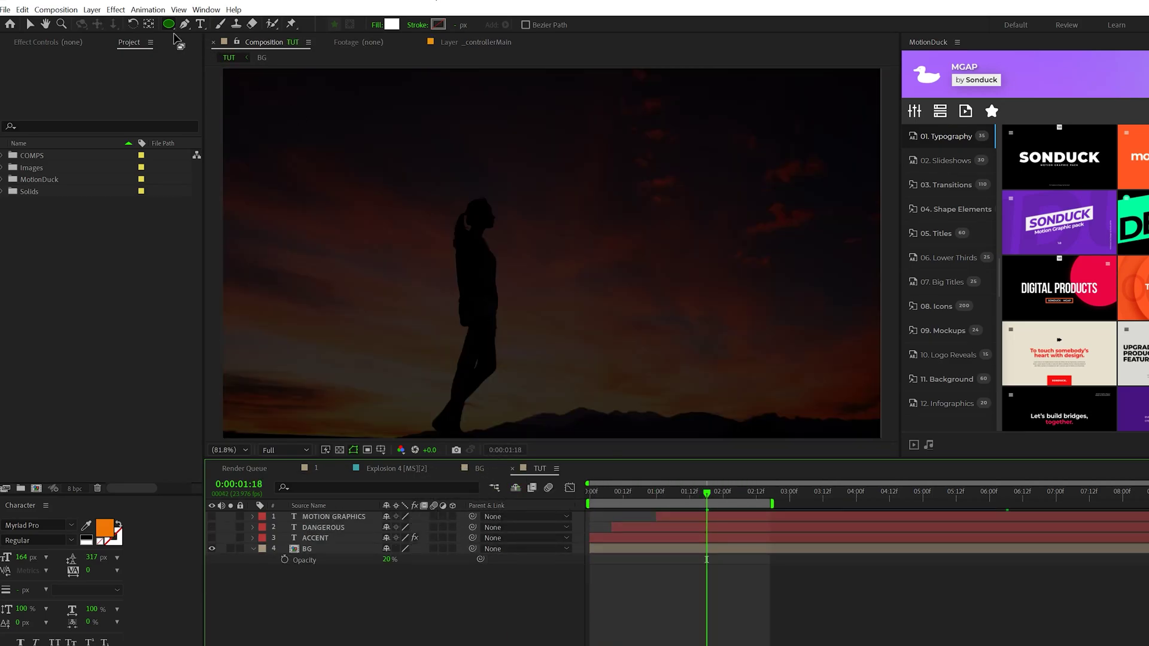
Draw a circle with the Ellipse Tool and keyframe its Ellipse 1 Scale from 0 to 100%.
left_click_drag(170, 25, 217, 52)
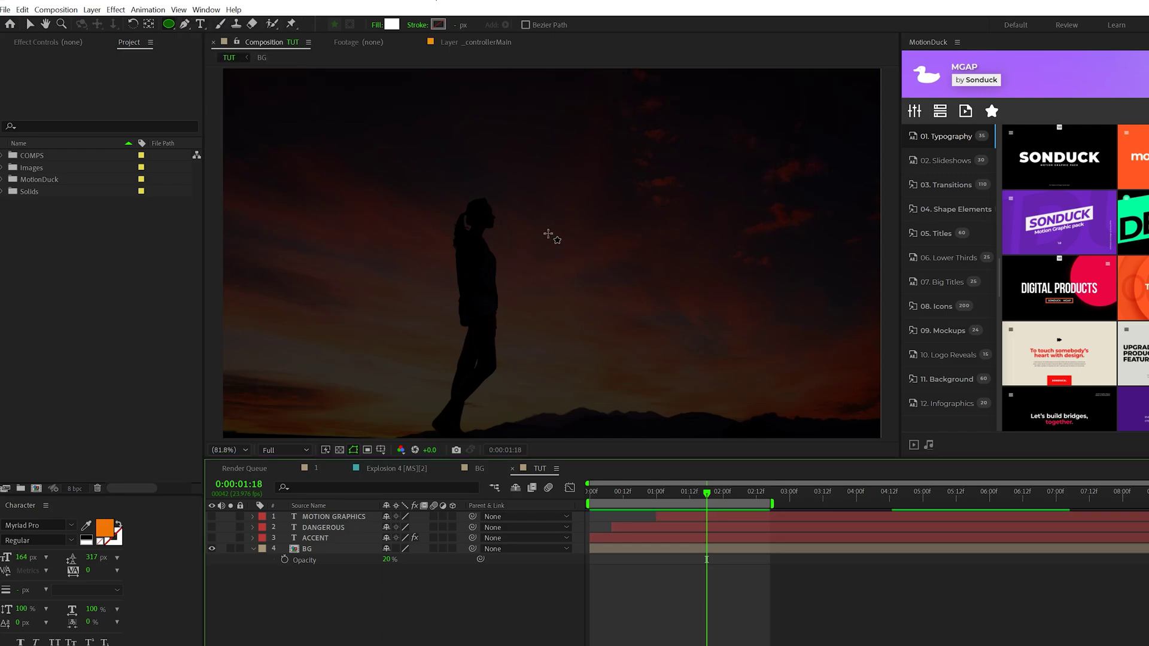
left_click_drag(534, 228, 589, 287)
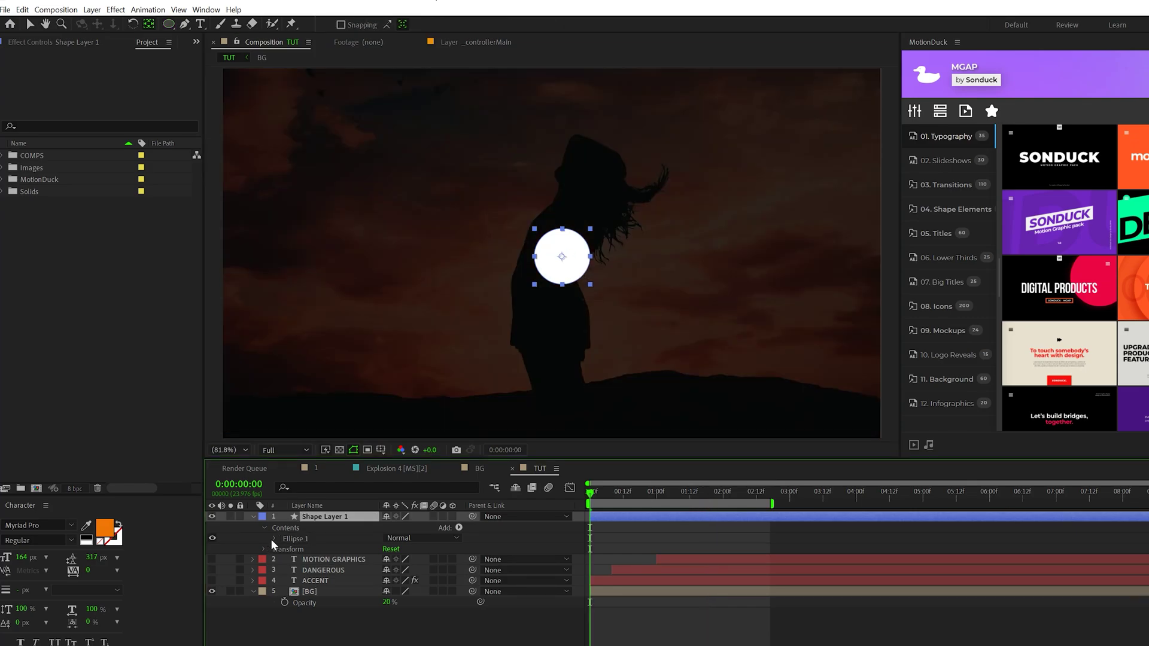
left_click(273, 539)
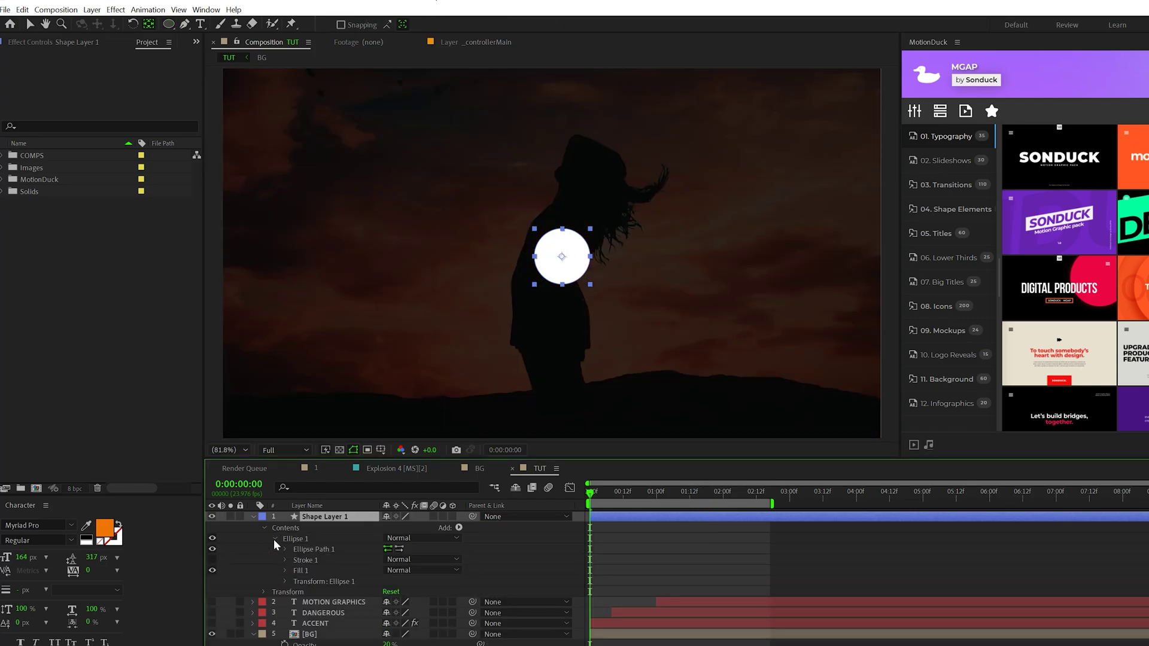
left_click(284, 582)
left_click(306, 613)
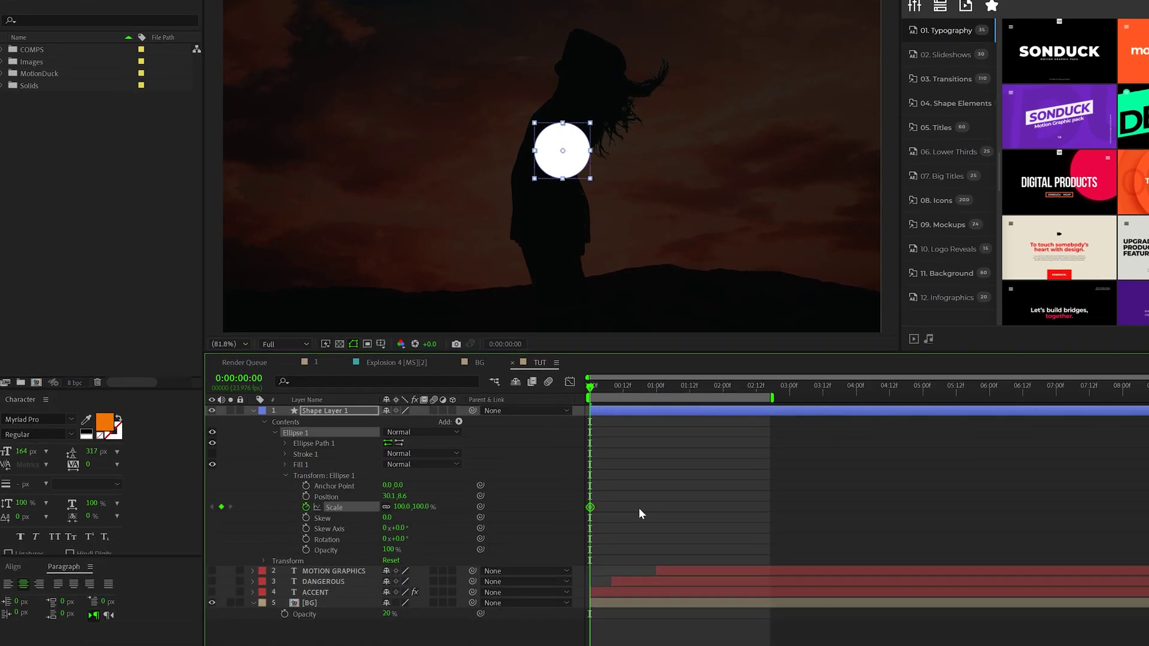
left_click_drag(606, 515, 625, 507)
key("Return")
Easy Ease both scale keyframes, shape the speed graph, and preview the pop-in.
left_click_drag(704, 492, 569, 522)
key("F9")
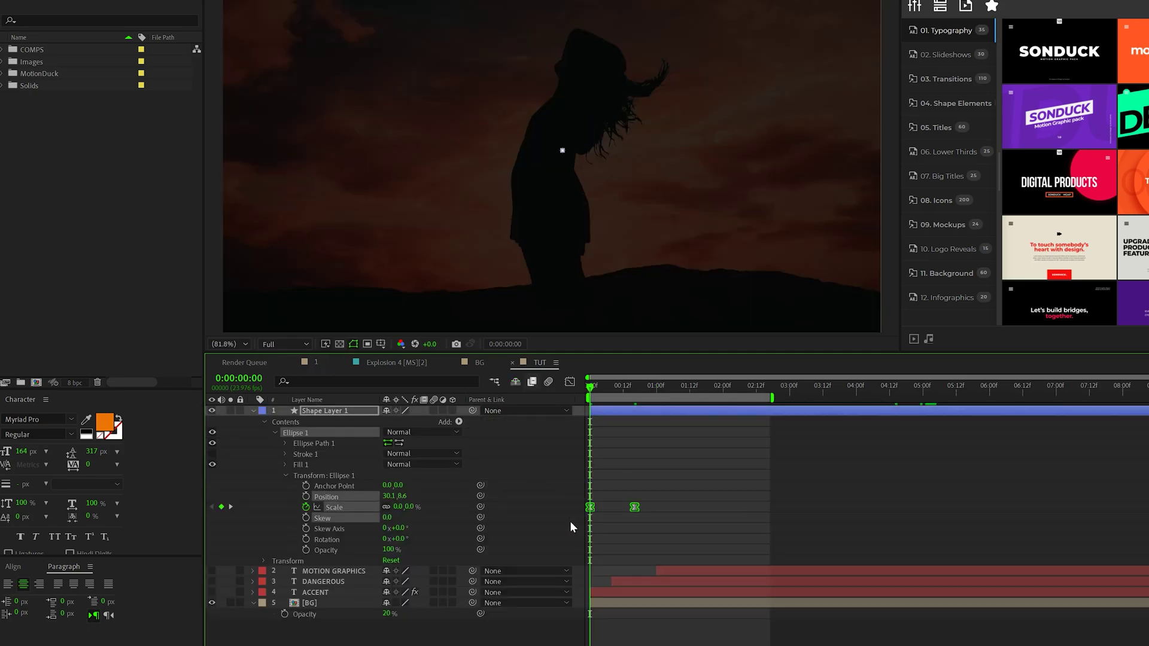
left_click(570, 383)
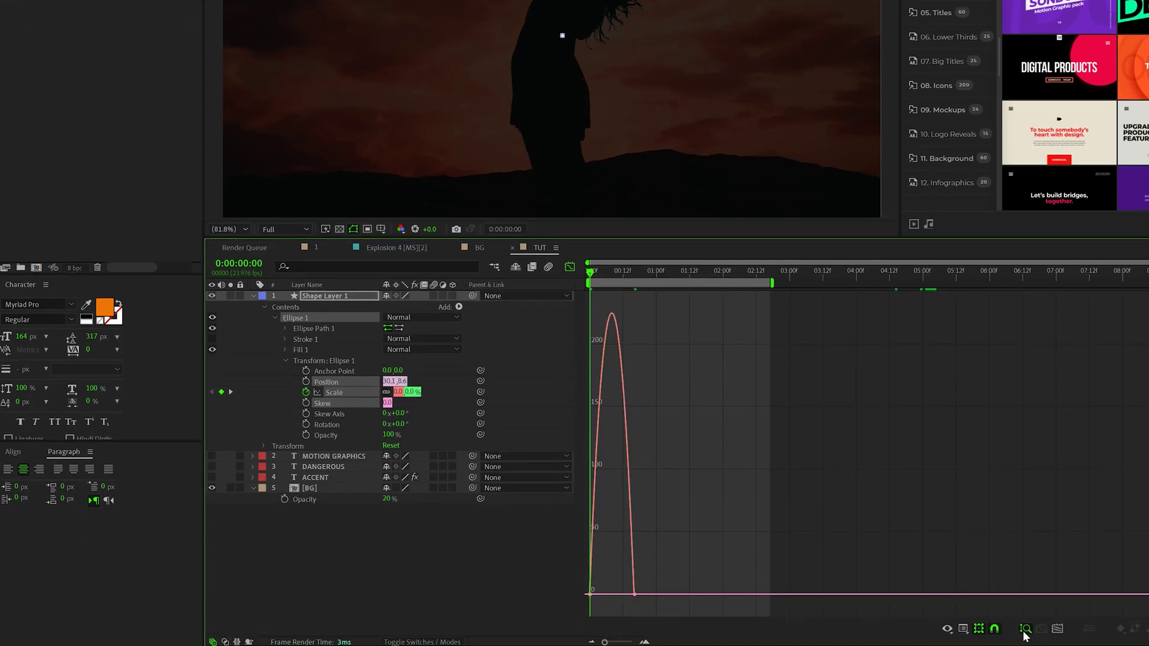
left_click(962, 628)
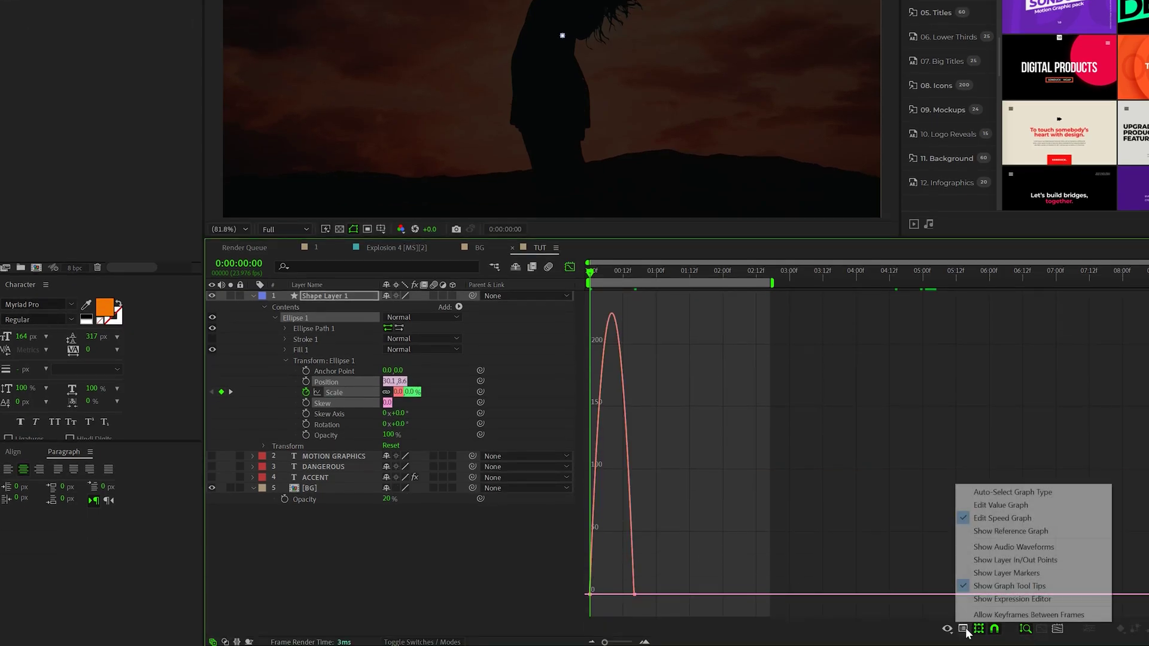
left_click(987, 522)
left_click_drag(691, 579, 612, 592)
key("shift+F3")
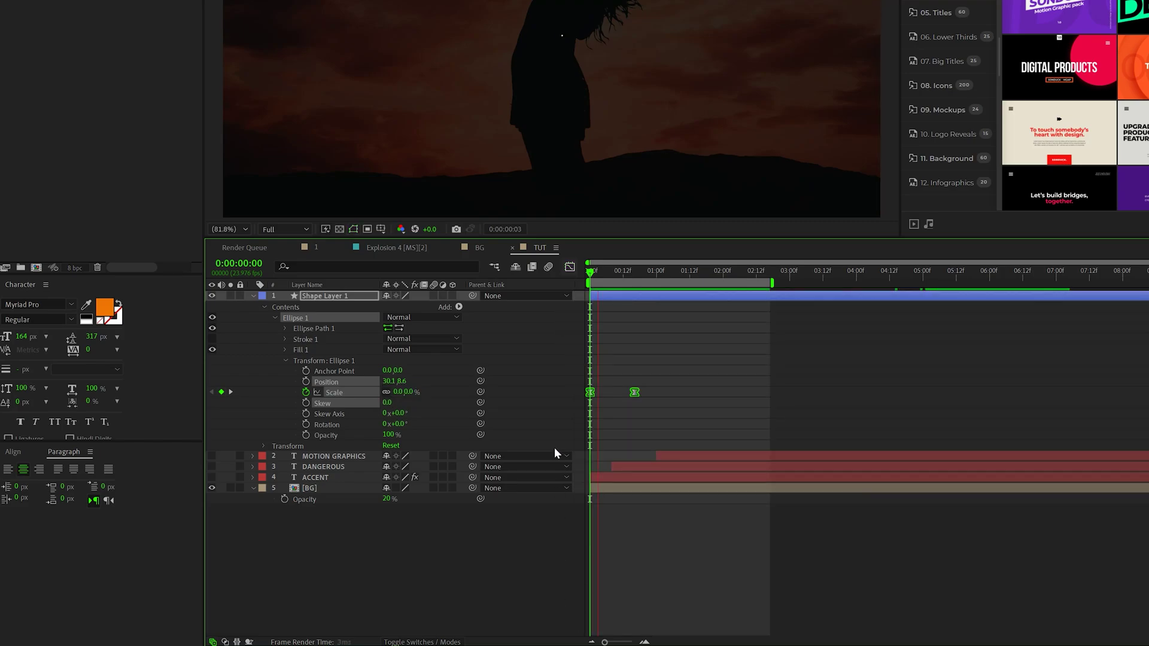
key("space")
key("space")
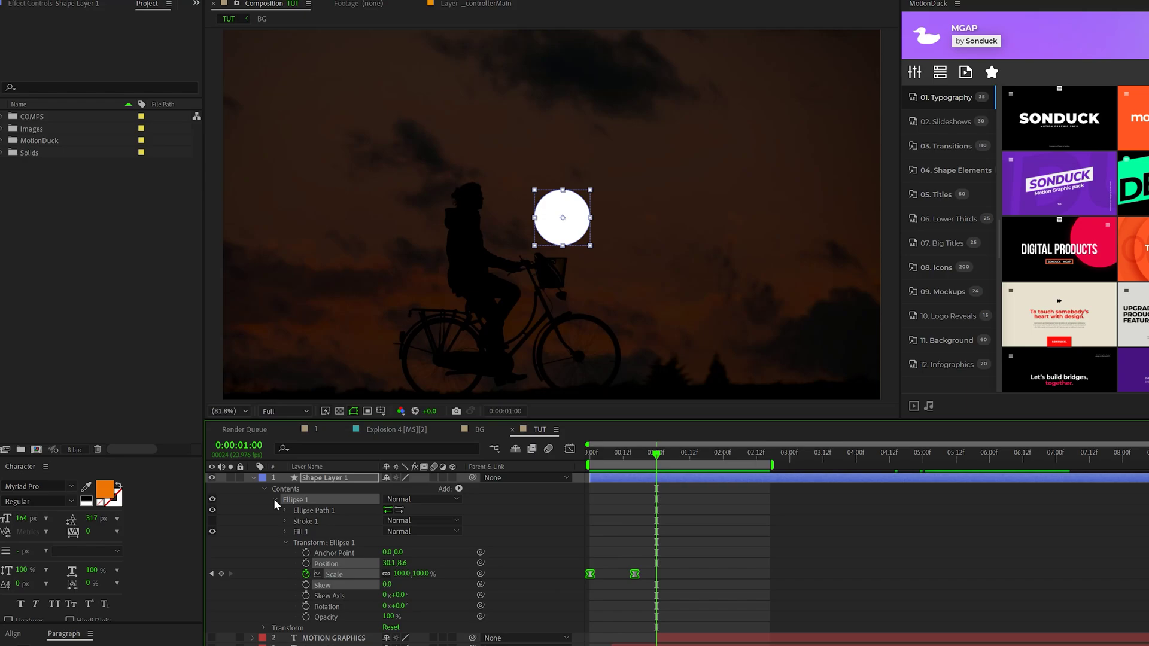
Duplicate the ellipse group and place Ellipse 2 below the original.
left_click(275, 500)
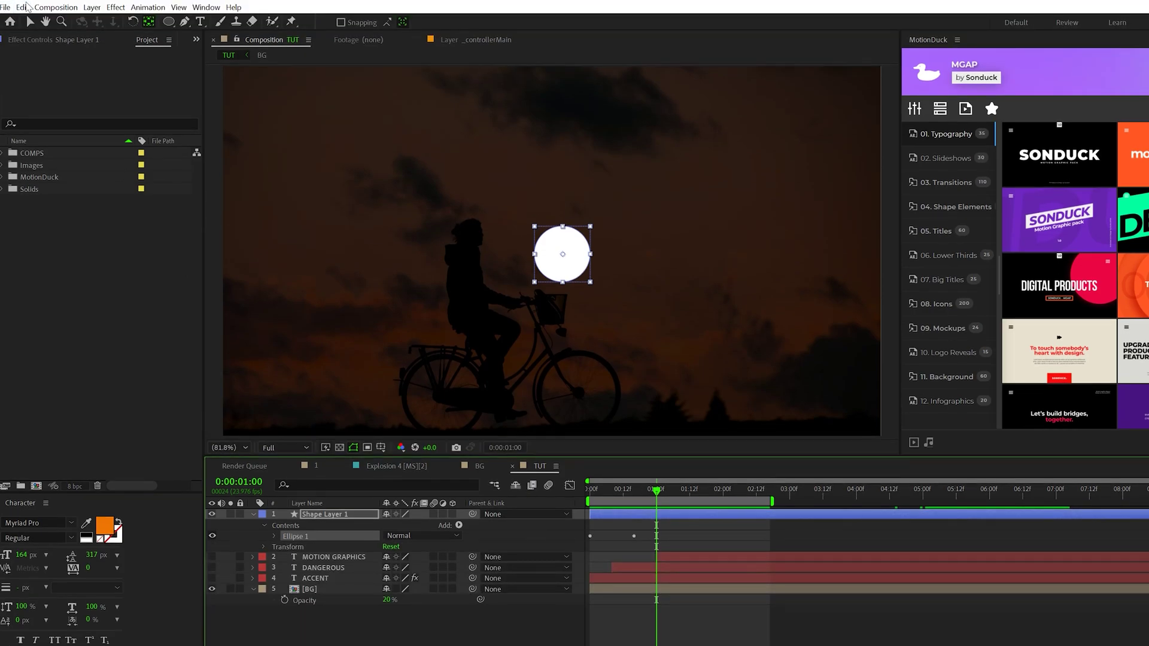
left_click(22, 8)
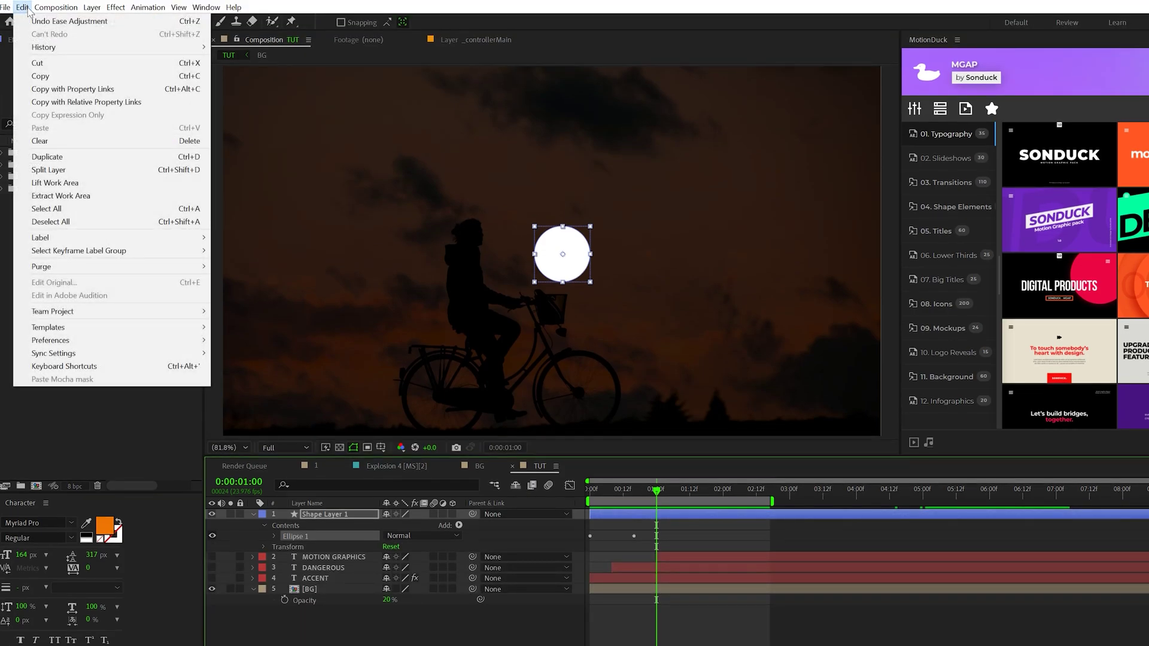
left_click(55, 156)
left_click_drag(306, 535, 296, 548)
Add Merge Paths to the shape and set its mode to Subtract.
left_click(459, 524)
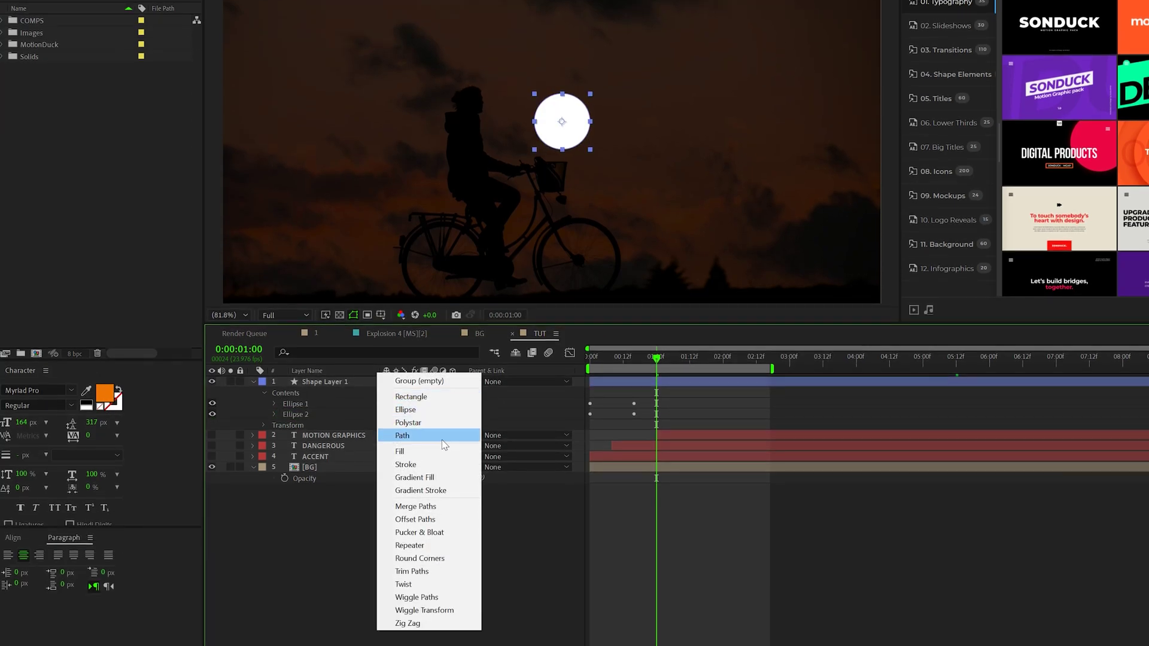
left_click(415, 506)
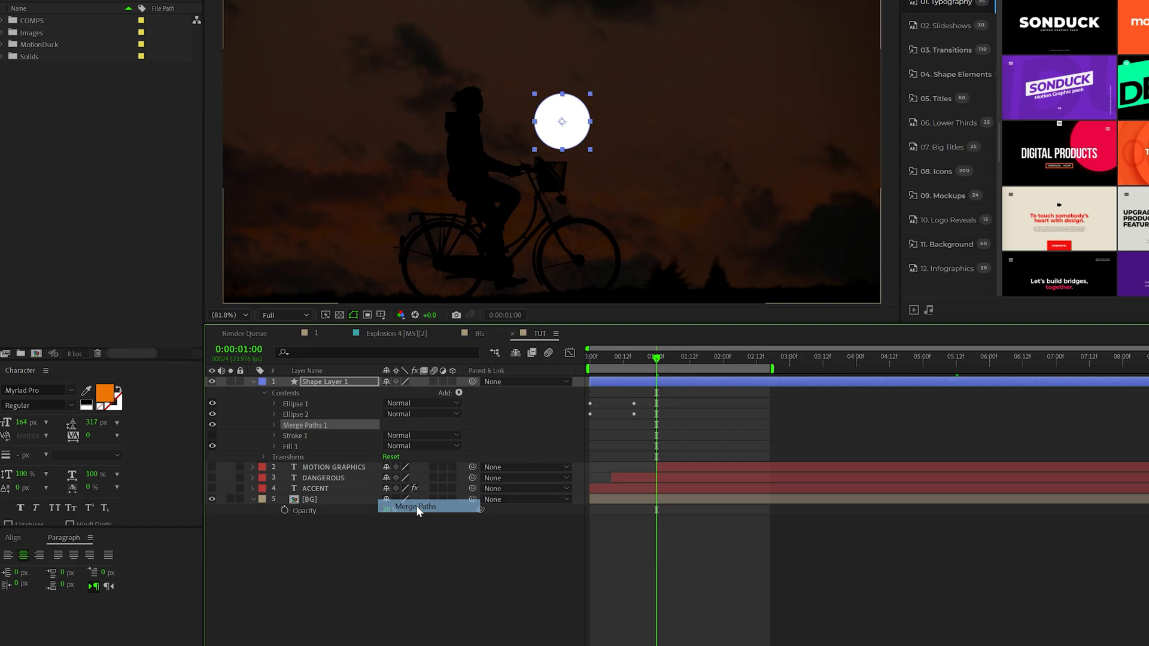
left_click(275, 424)
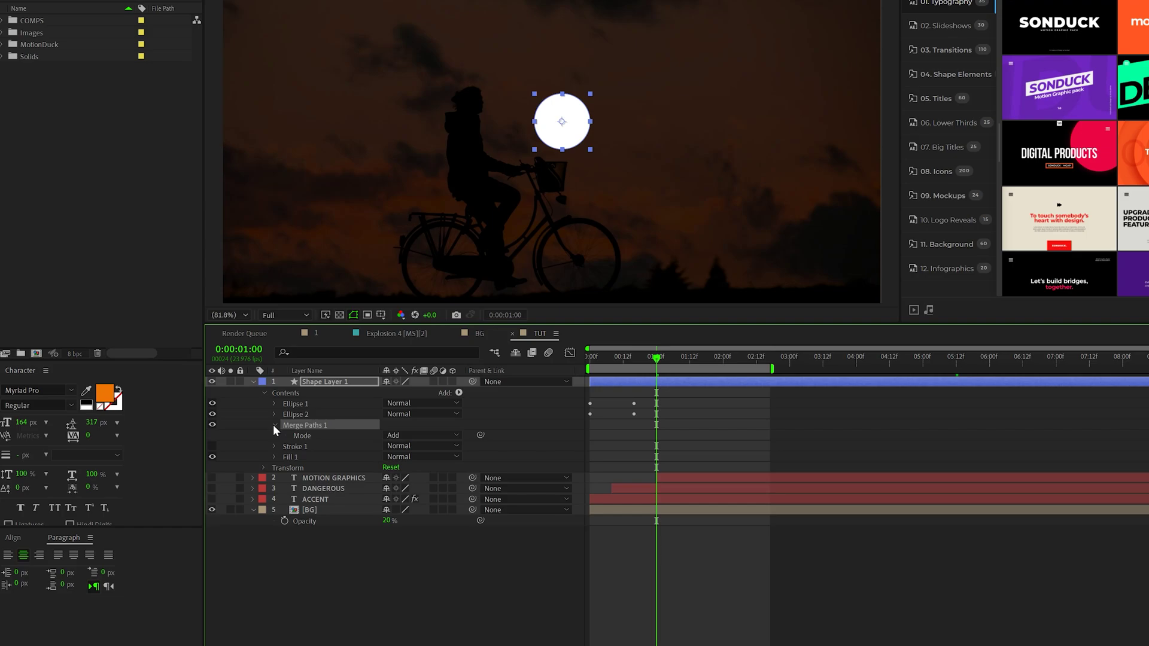
left_click(413, 435)
left_click(414, 474)
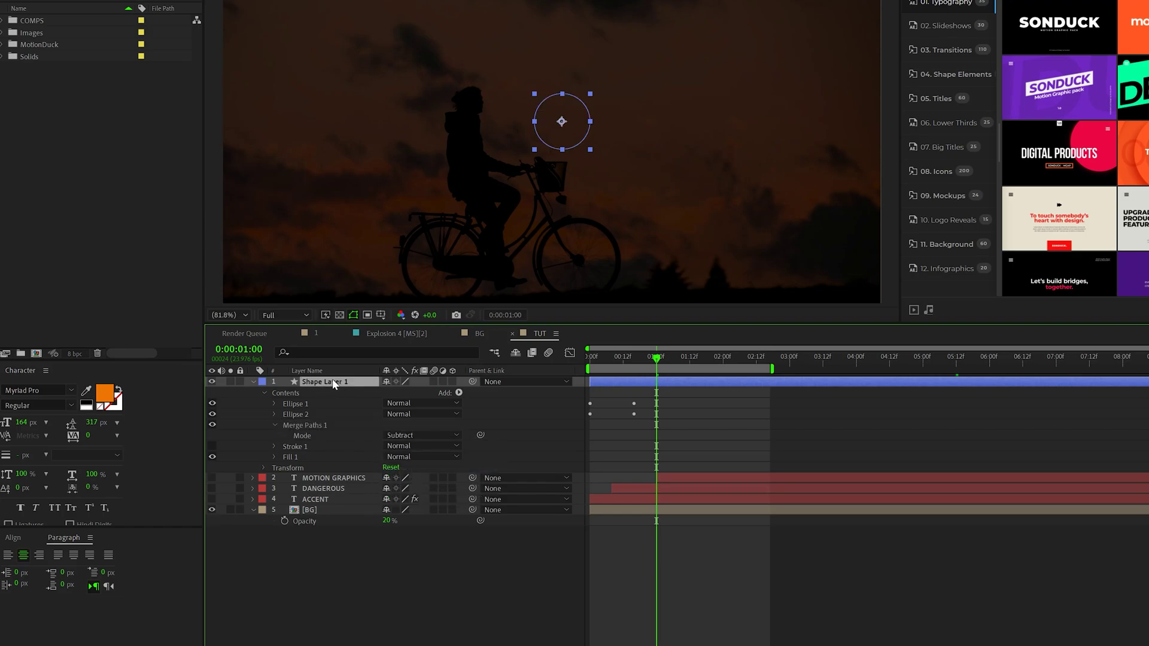
Shift Ellipse 2's Scale keyframes a few frames later.
key("u")
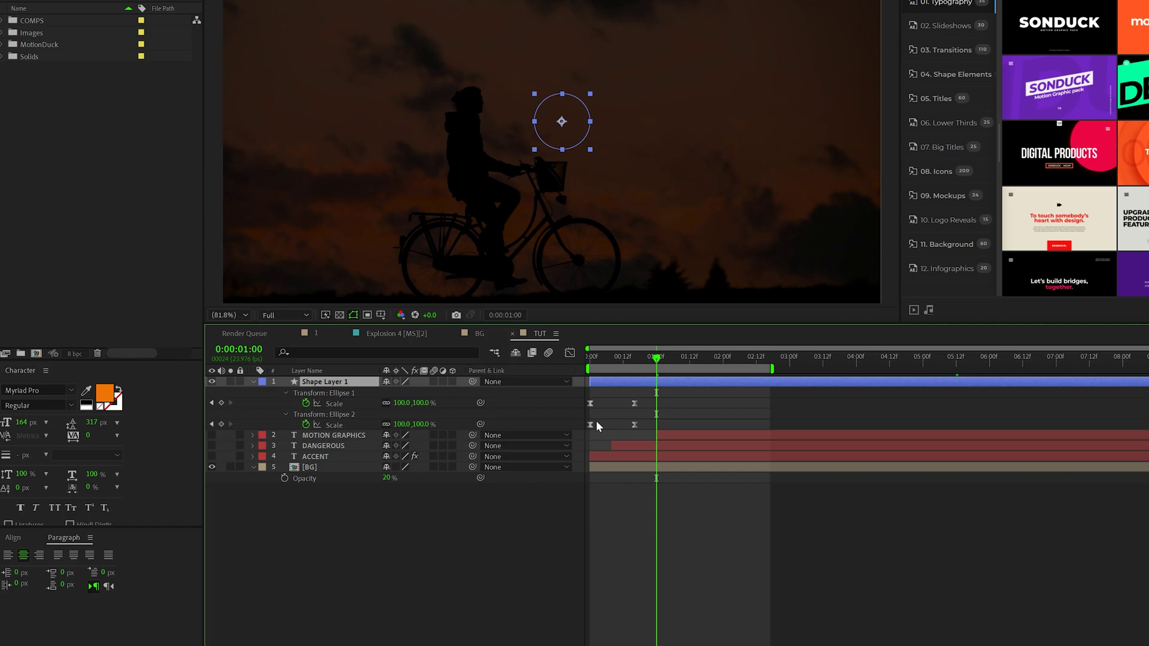
left_click_drag(685, 415, 604, 430)
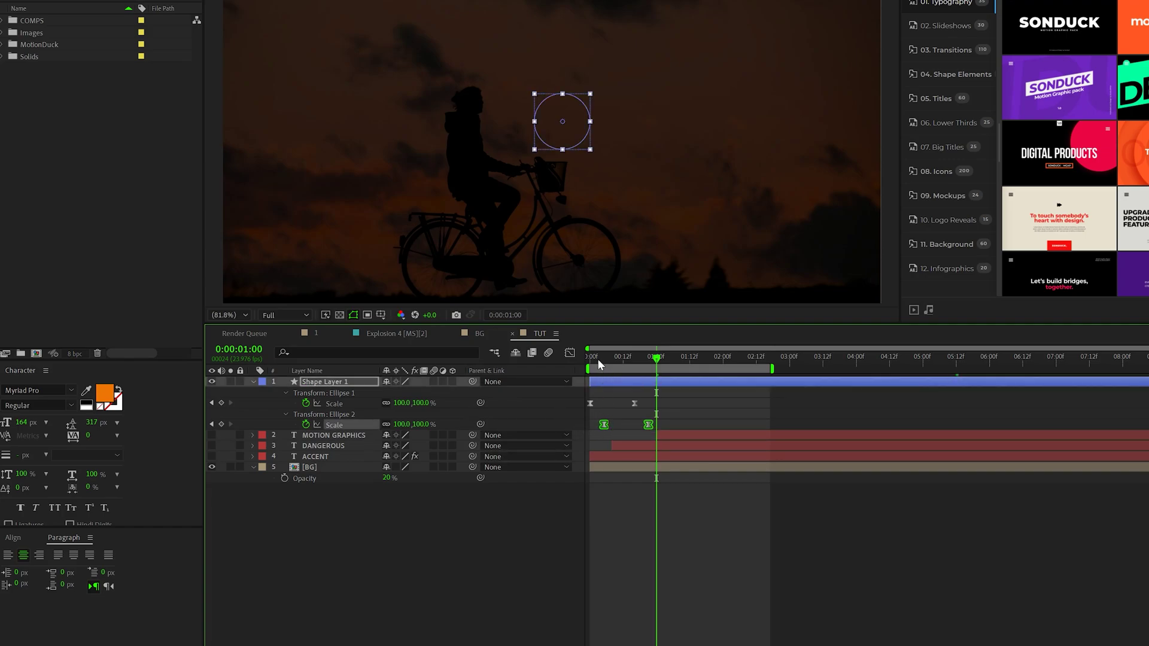
left_click_drag(600, 359, 584, 359)
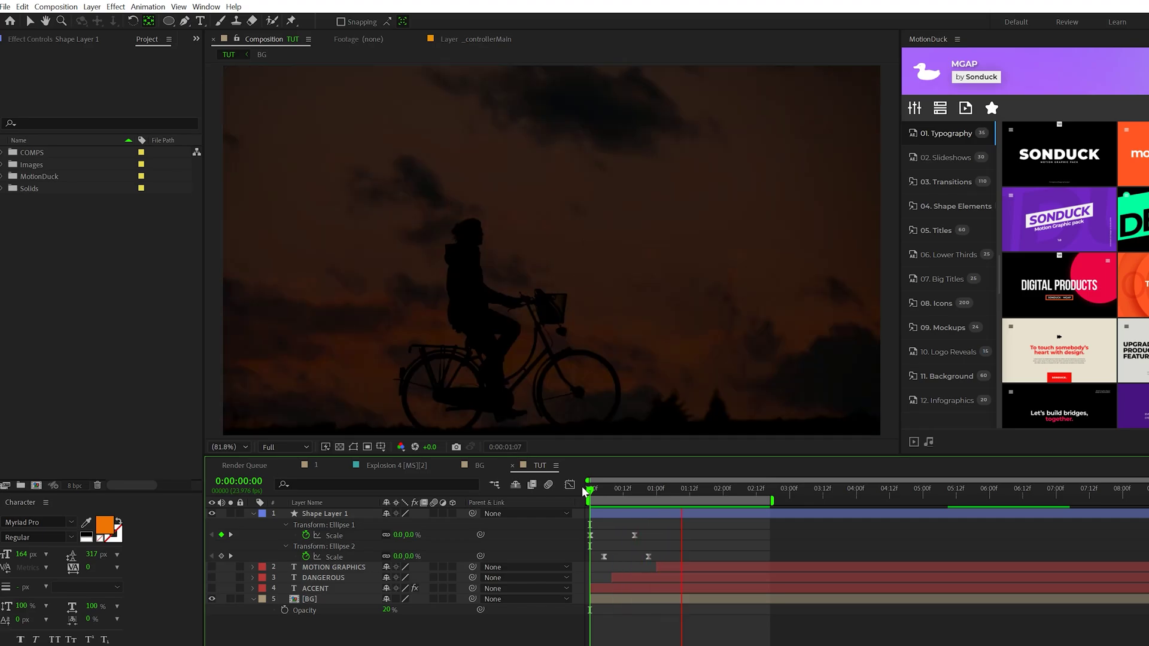
Apply a Fill effect from Generate to the ring layer.
left_click(253, 513)
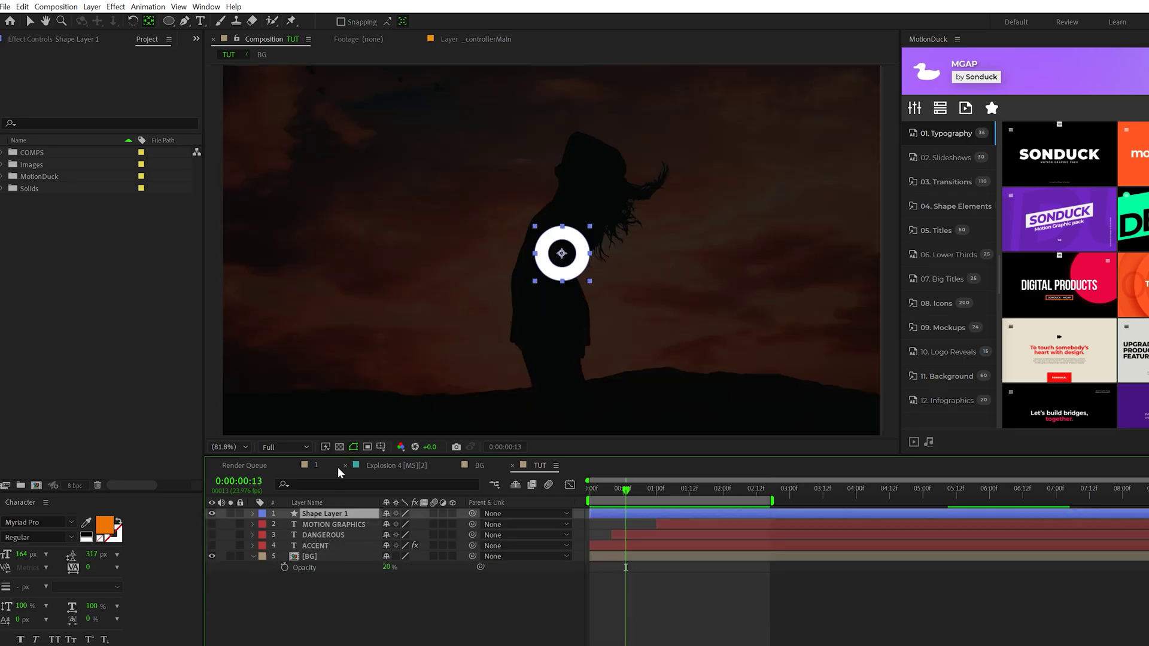
left_click(116, 6)
mouse_move(136, 181)
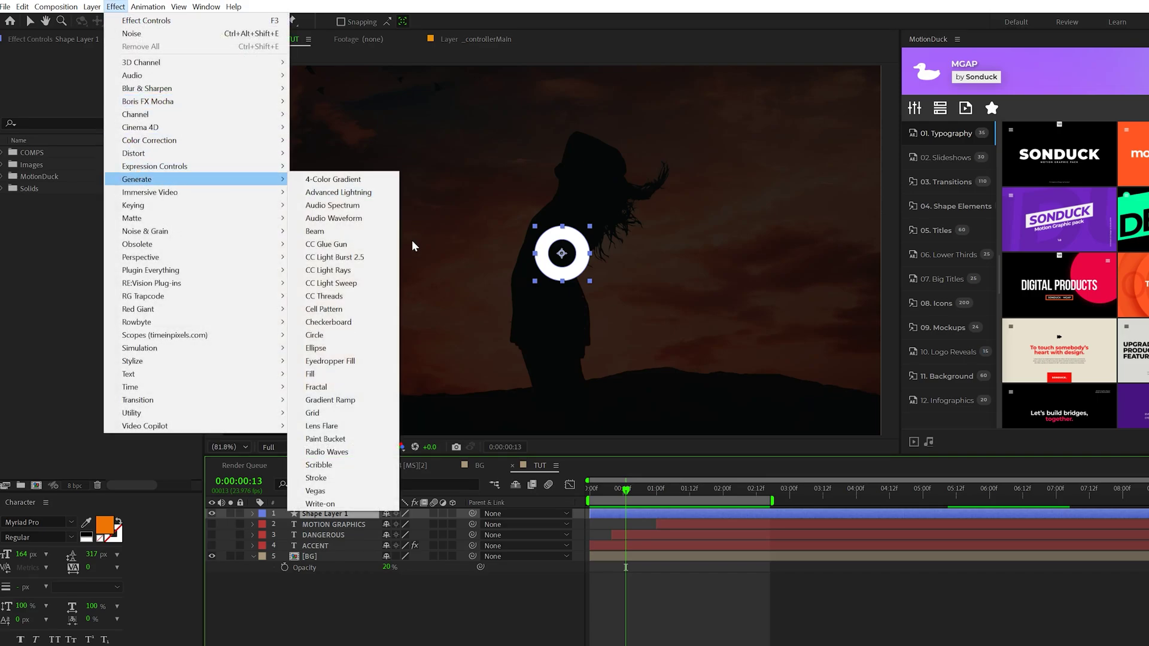
left_click(322, 375)
Add a new Null Object with a Color Control expression effect.
left_click(88, 8)
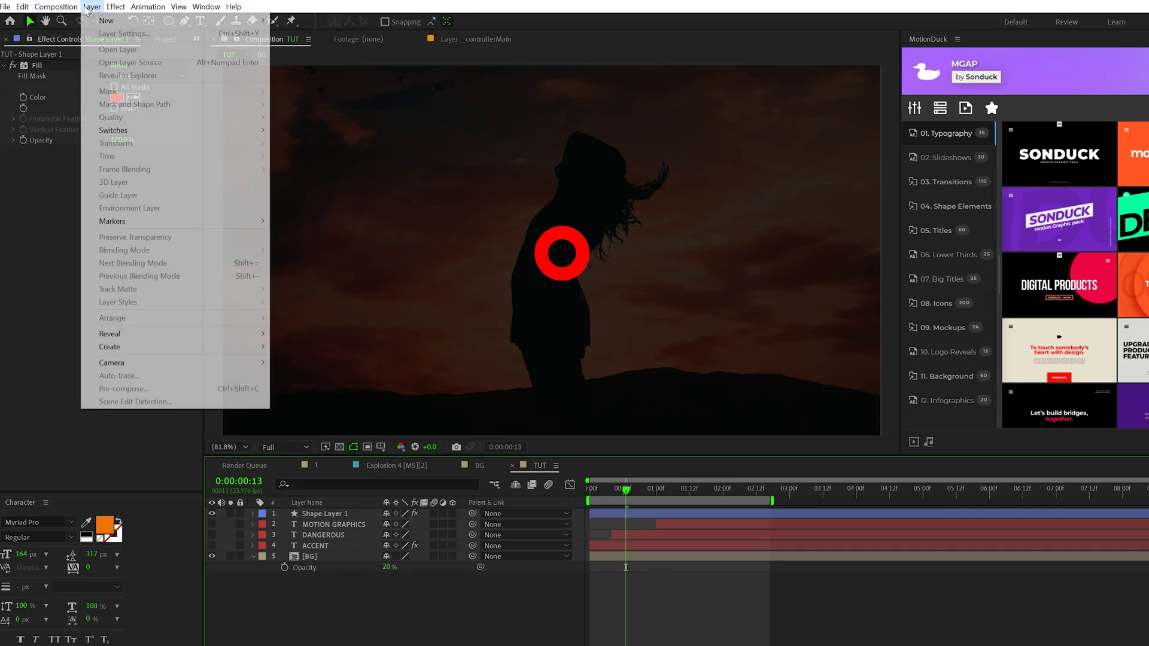
mouse_move(114, 21)
left_click(322, 73)
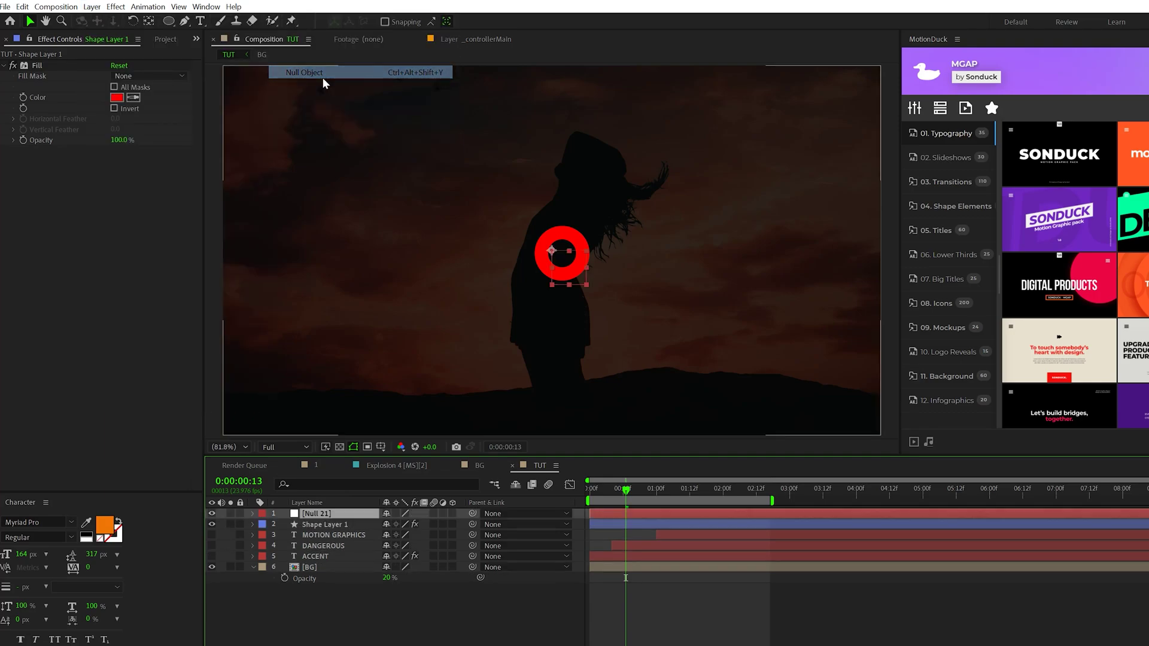
left_click(116, 7)
mouse_move(160, 171)
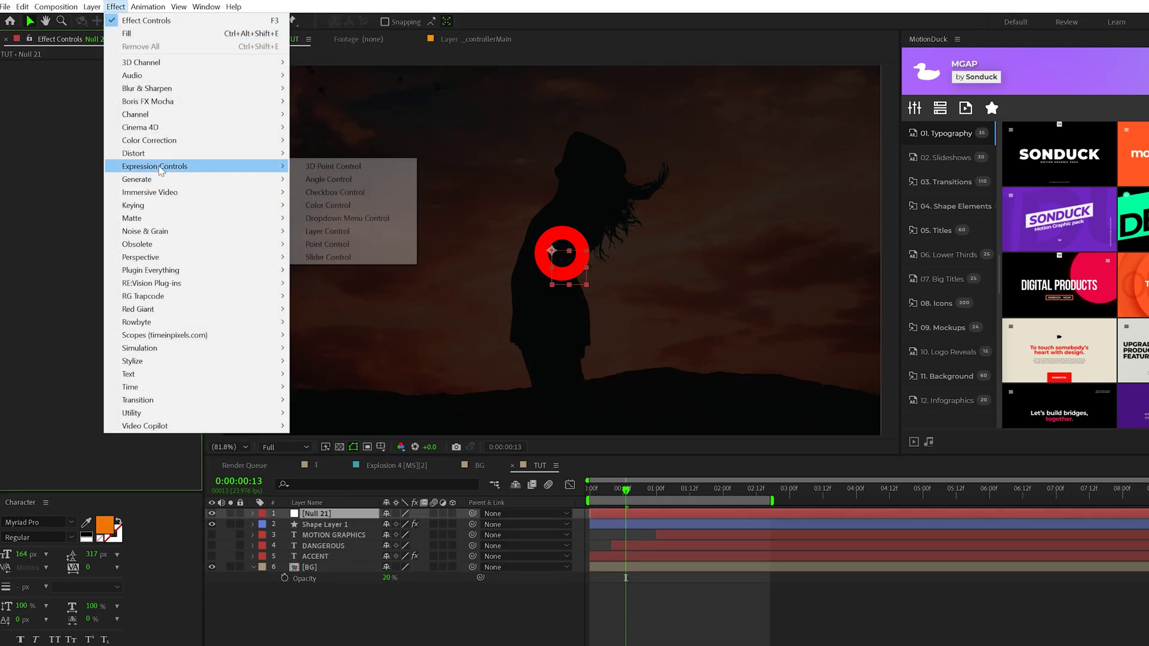
left_click(327, 206)
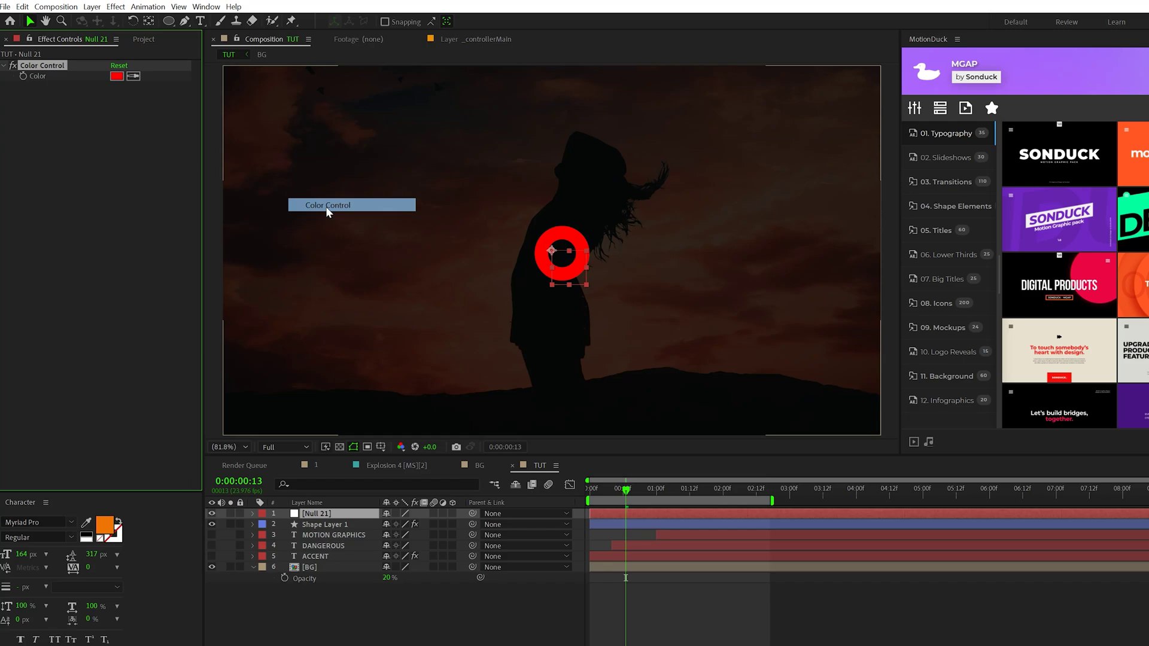
Pick-whip the Fill colour to the null's Color Control and set it to orange FF9600.
left_click(320, 525)
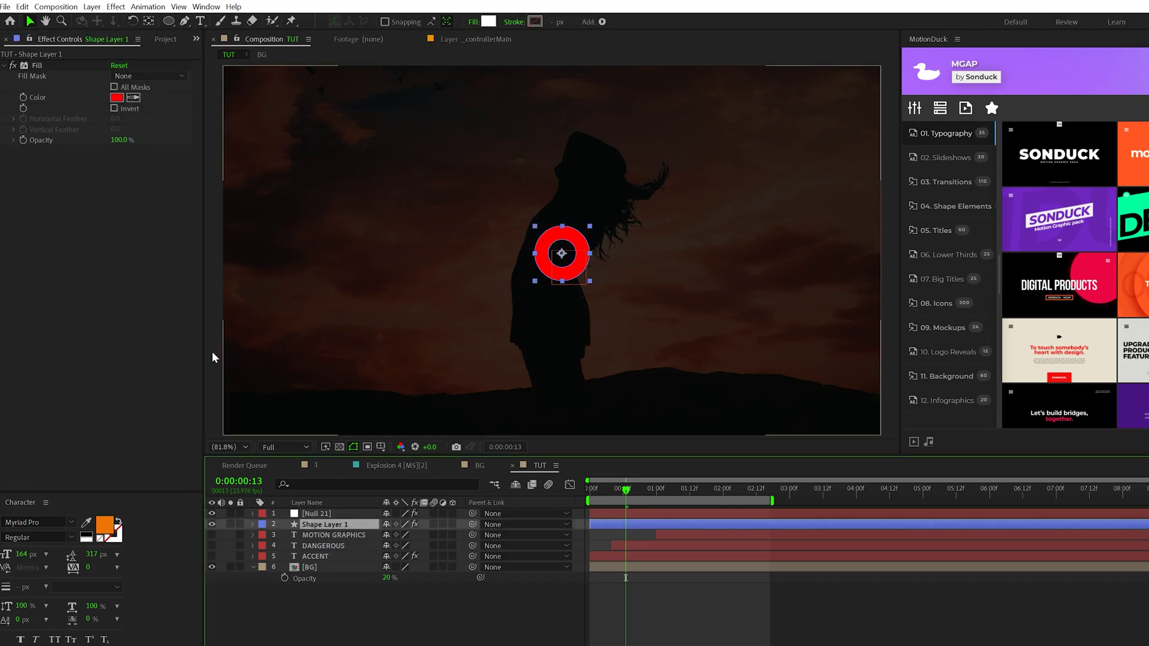
left_click(24, 98, "alt")
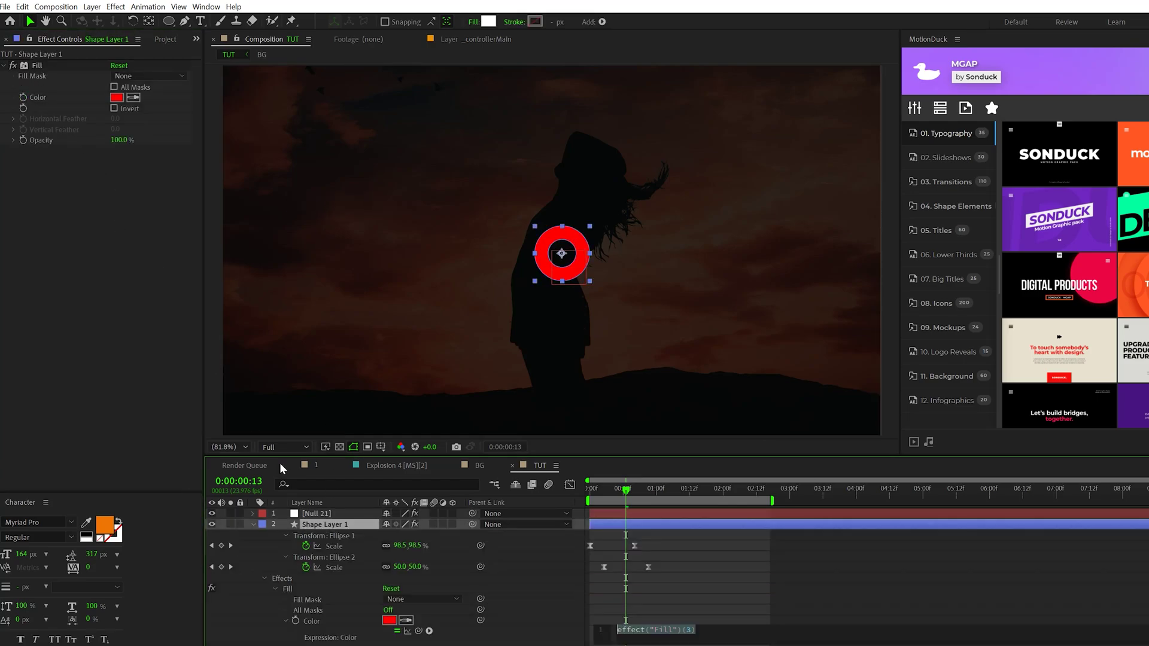
left_click(316, 514)
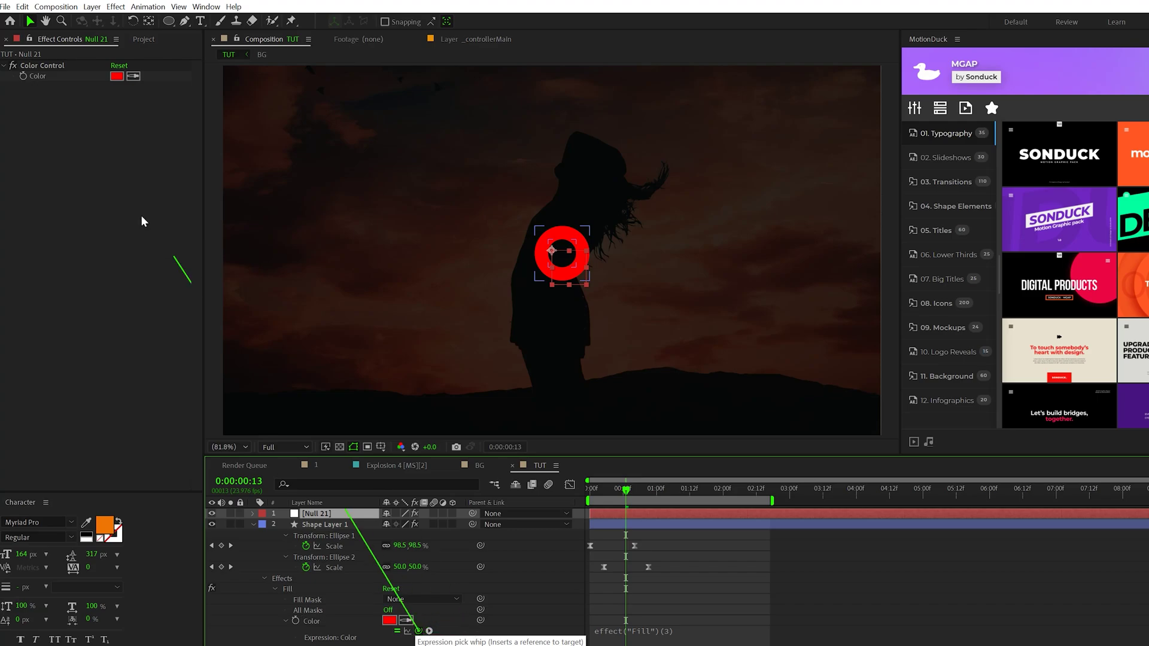
left_click_drag(142, 222, 117, 76)
left_click(116, 76)
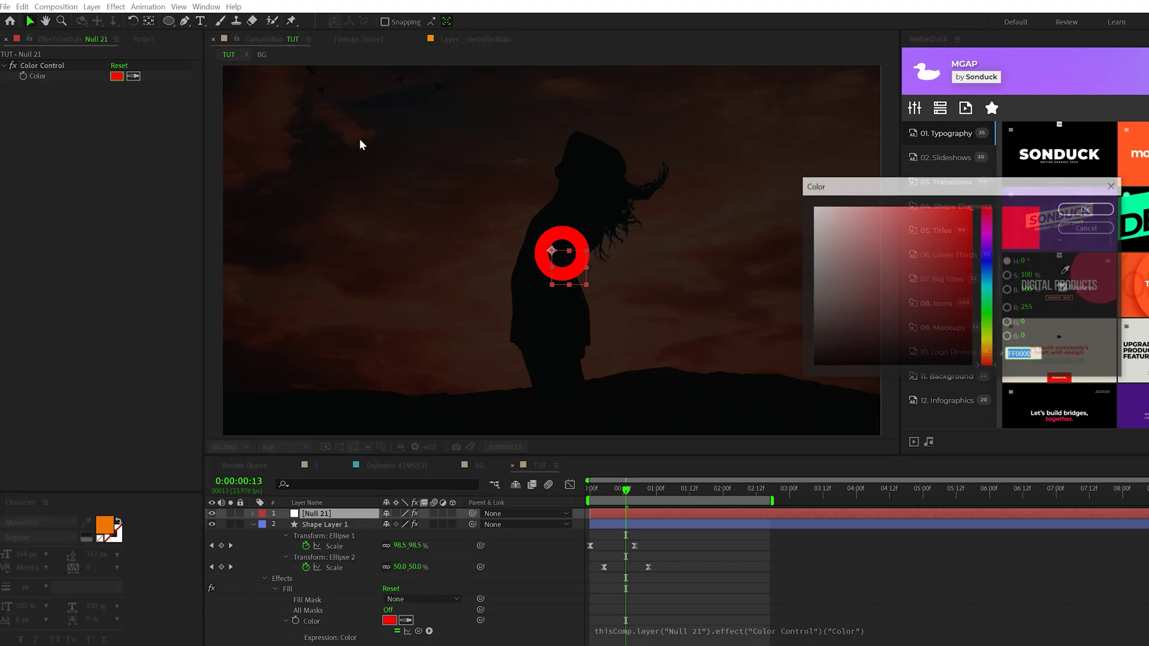
mouse_move(986, 363)
left_mouse_down()
mouse_move(986, 312)
mouse_move(987, 350)
left_mouse_up()
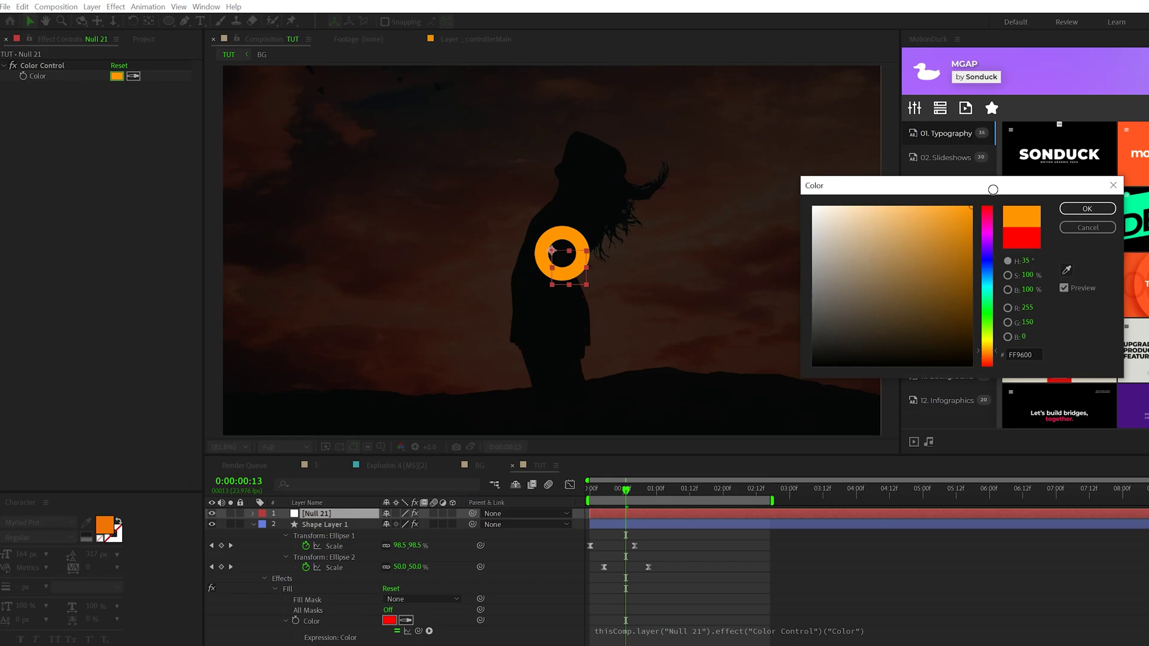
Confirm the orange colour, move the ring lower left, and duplicate the ring layer.
left_click(1086, 209)
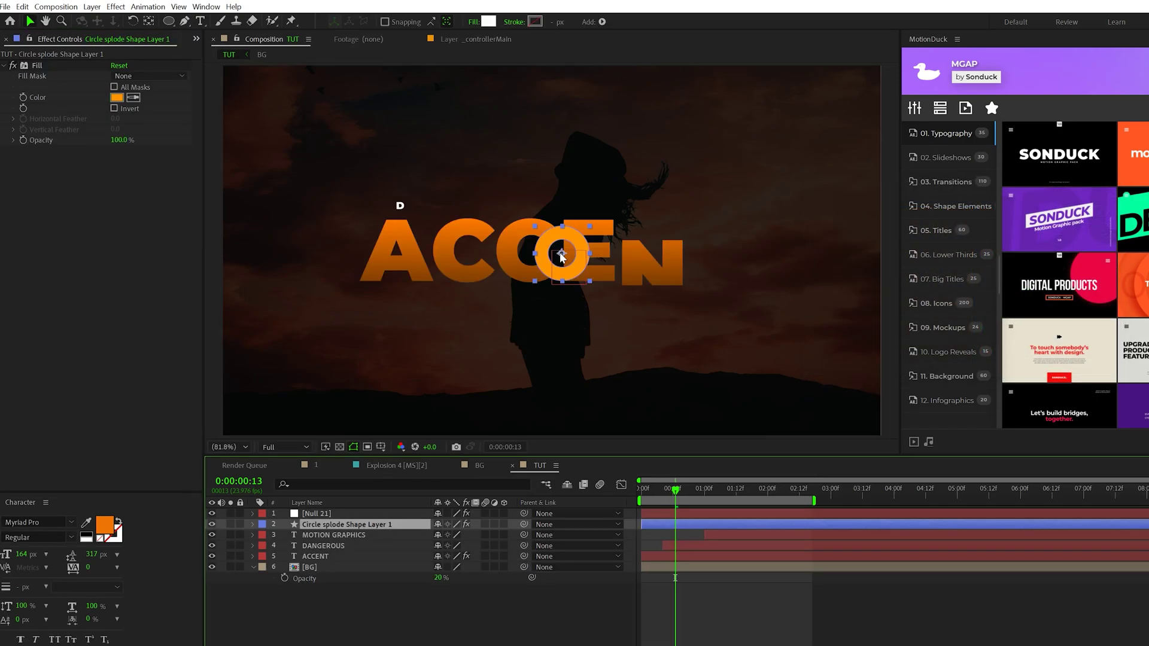
left_click_drag(561, 256, 599, 393)
key("ctrl+d")
key("ctrl+d")
key("ctrl+d")
key("ctrl+d")
key("ctrl+d")
key("ctrl+d")
key("ctrl+d")
key("ctrl+d")
Change the null's Color Control to cyan so all rings update together.
left_click(317, 515)
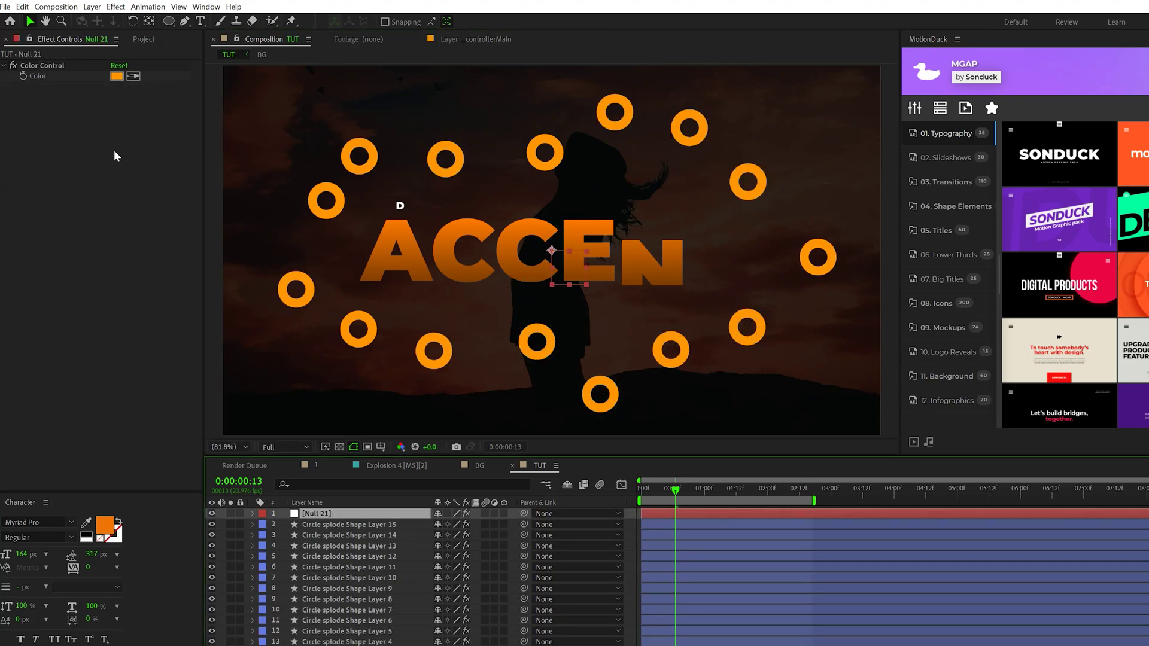
left_click(116, 77)
left_click_drag(988, 280, 988, 339)
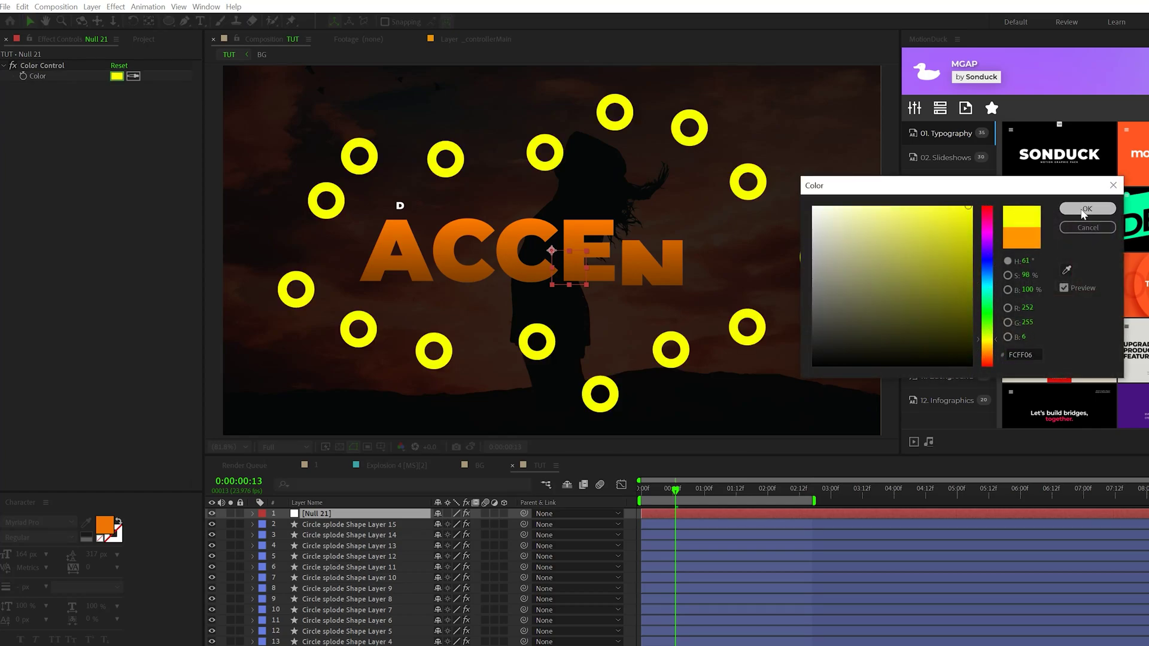
left_click(1087, 208)
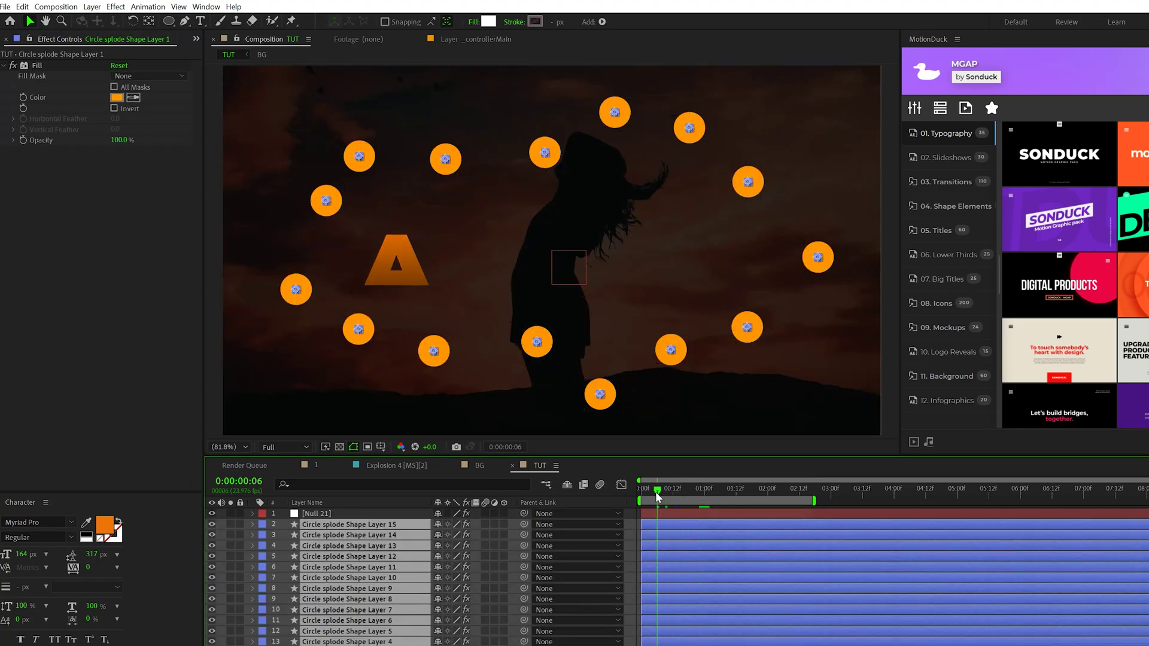
Scrub to one second and delete the extra split circle layers.
left_click_drag(658, 496, 706, 502)
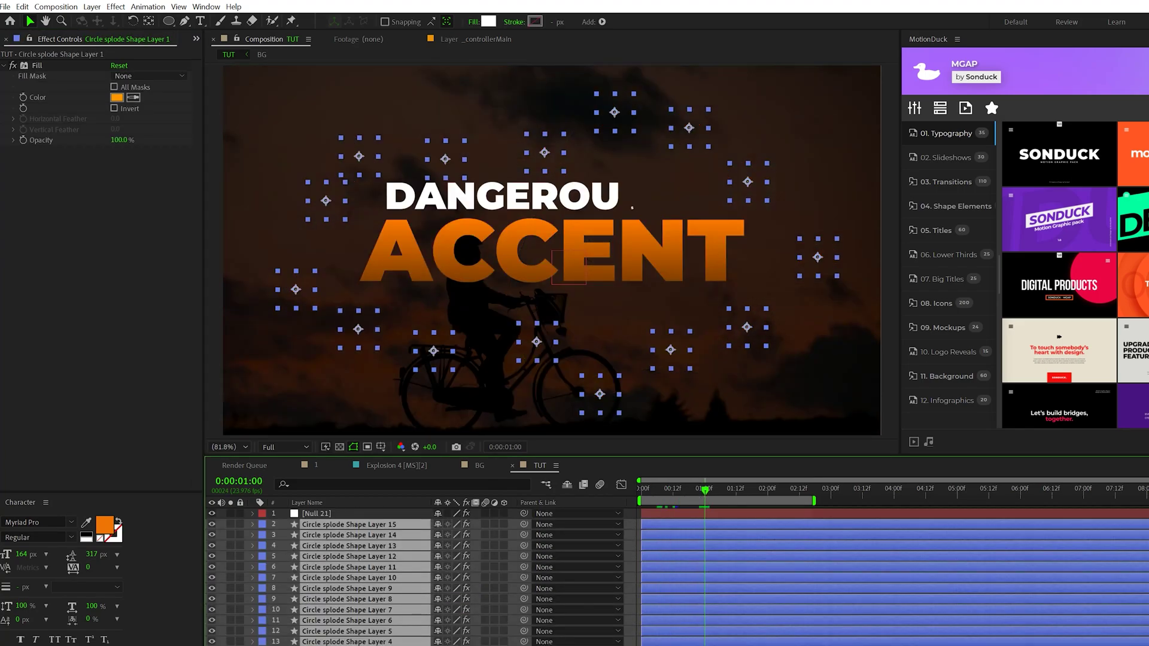
left_click(22, 6)
key("Escape")
key("Delete")
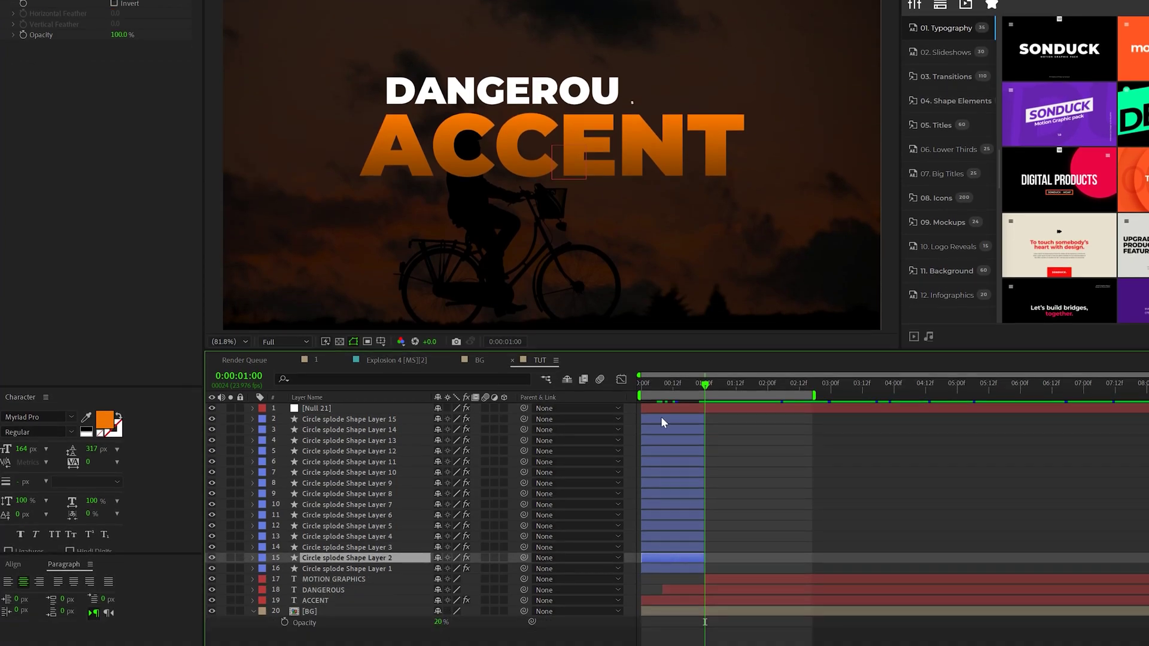
Drag the Circle splode layer bars later to stagger their start times.
left_click_drag(664, 525, 746, 535)
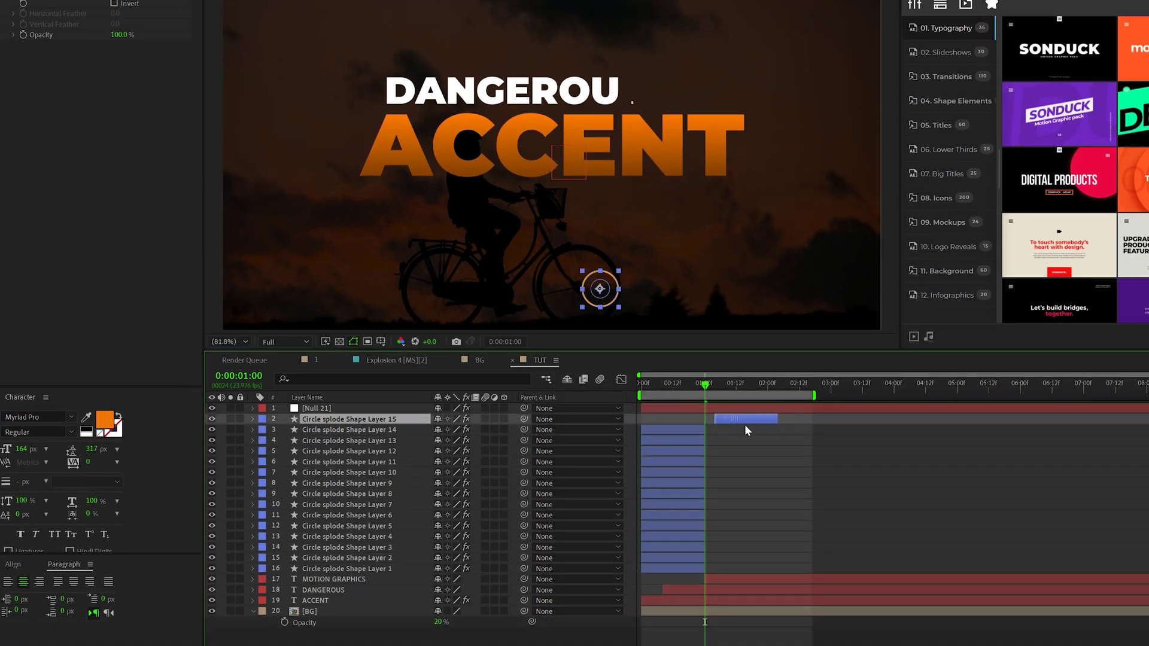
left_click_drag(746, 430, 757, 430)
left_click_drag(642, 430, 790, 442)
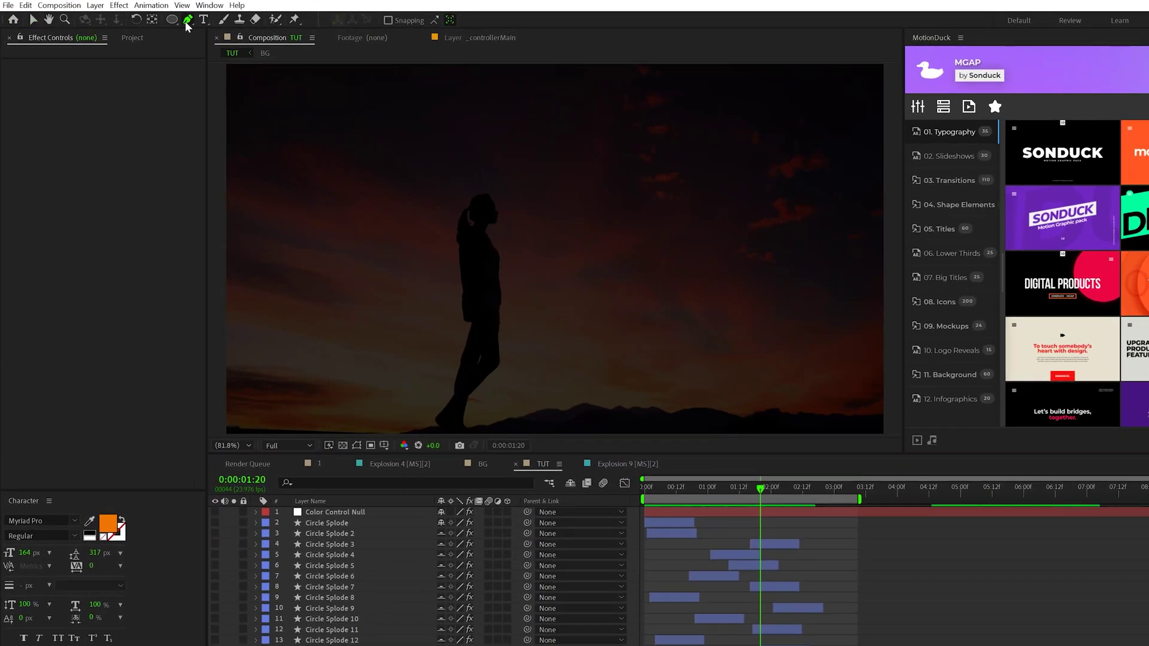
Set the Pen tool to no fill and a solid 5 px stroke.
left_click(164, 23)
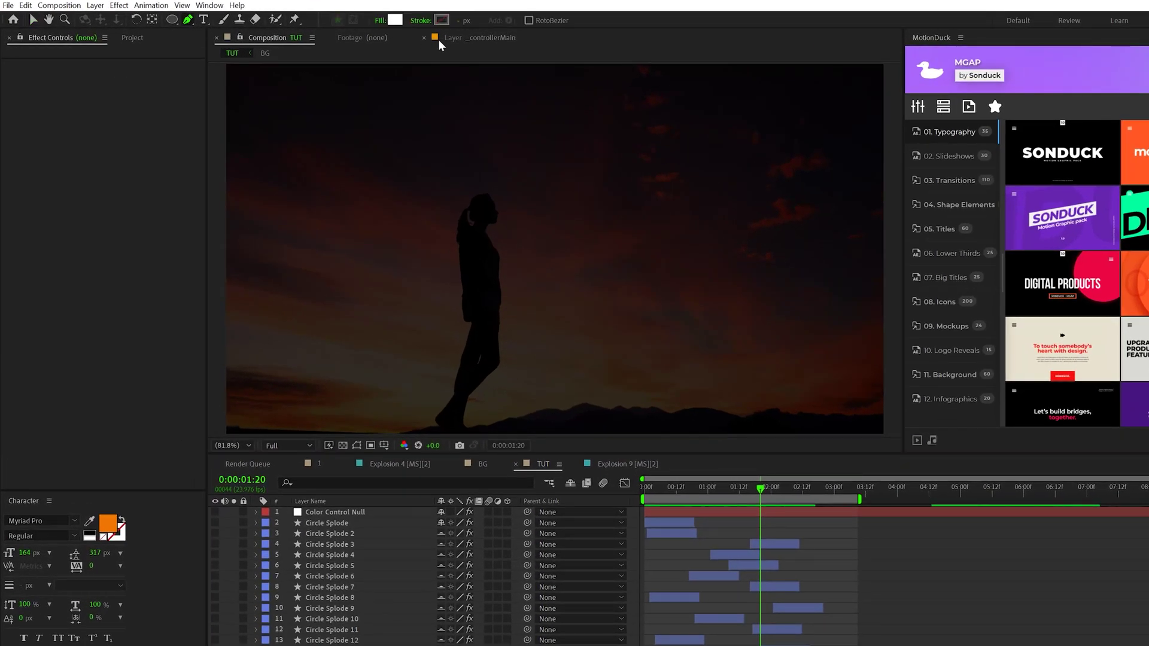
left_click(381, 24)
left_click(322, 34)
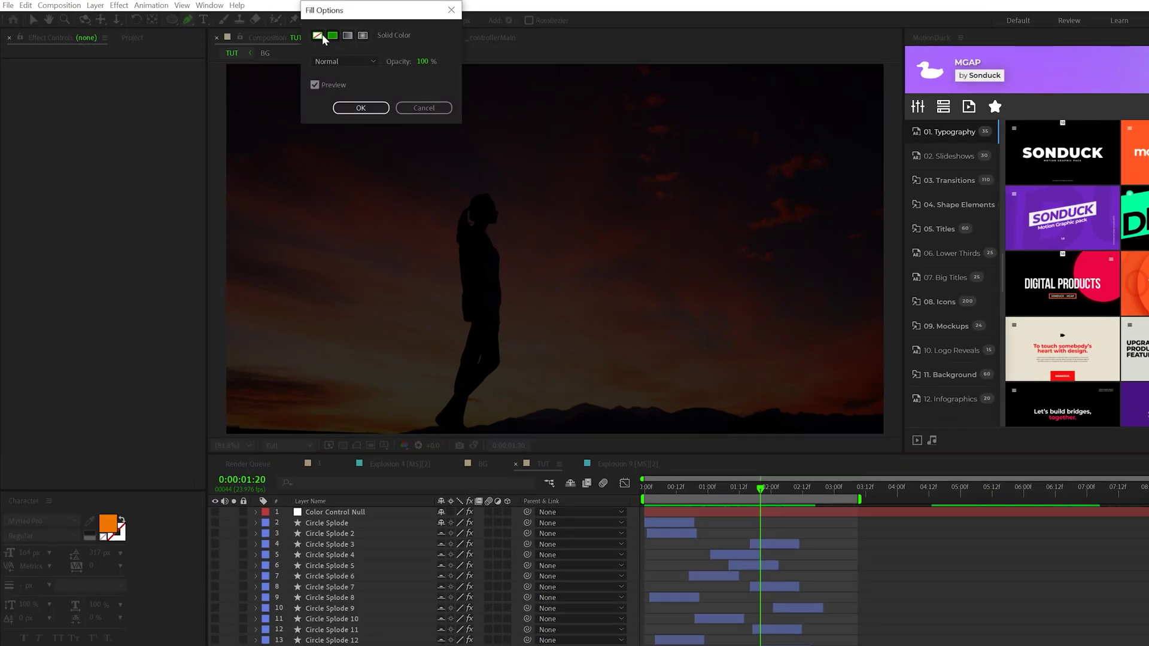
left_click(358, 108)
left_click(417, 22)
left_click(359, 108)
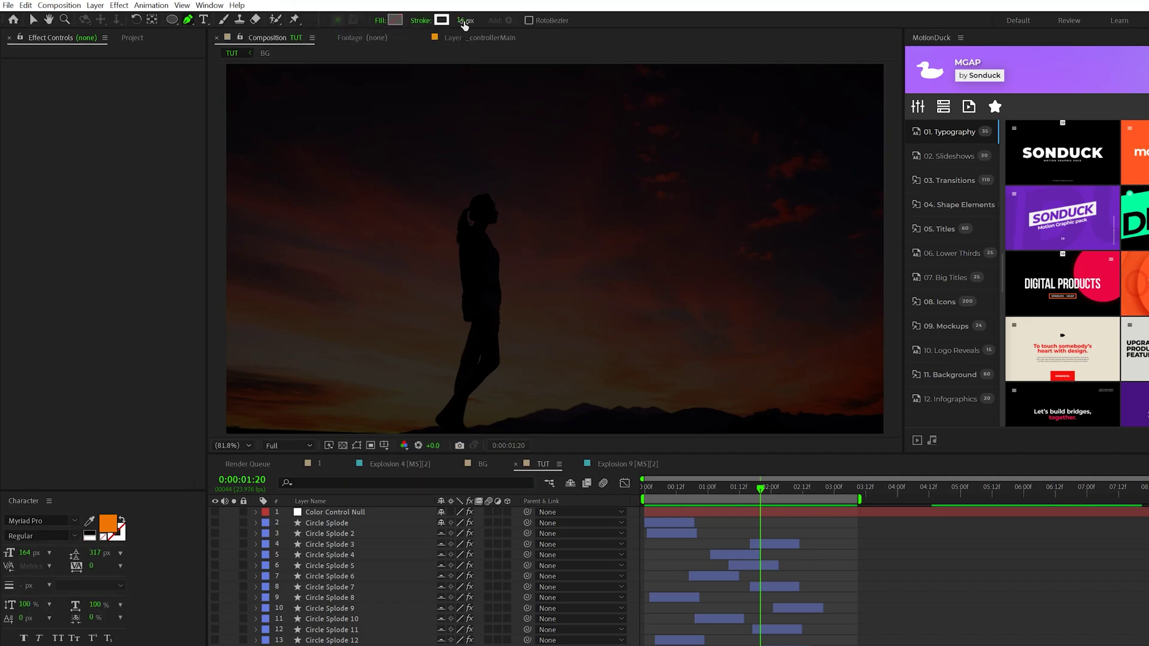
key("Return")
Show the safe guides, draw the line at the composition centre, and expand its shape transform.
key("apostrophe")
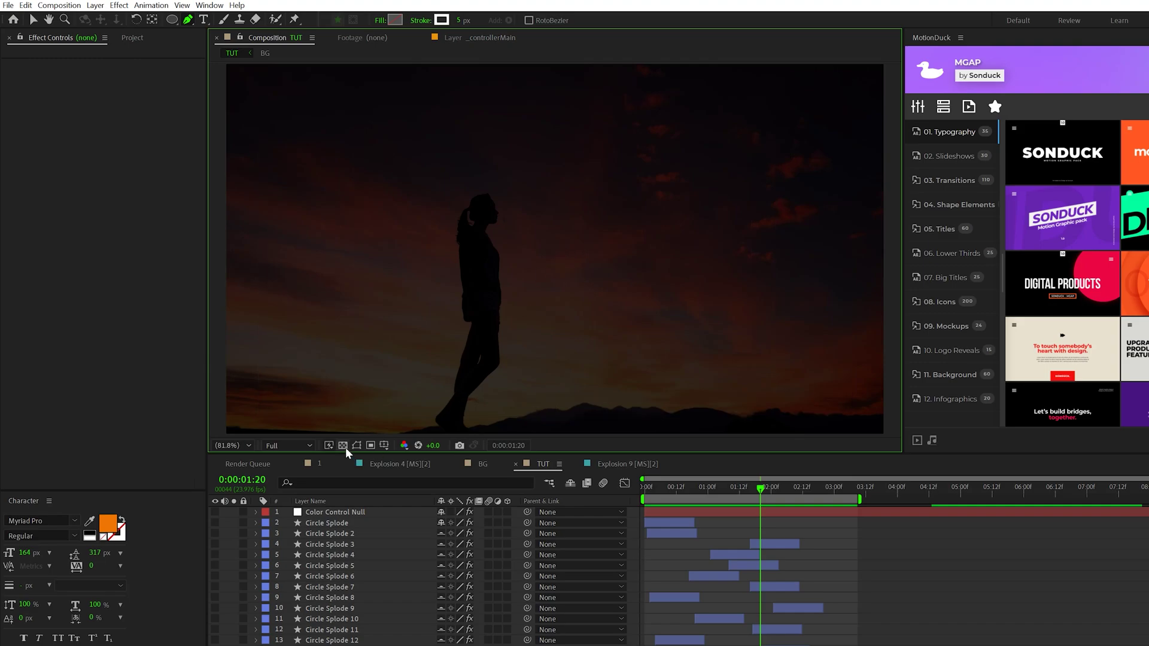
left_click(383, 445)
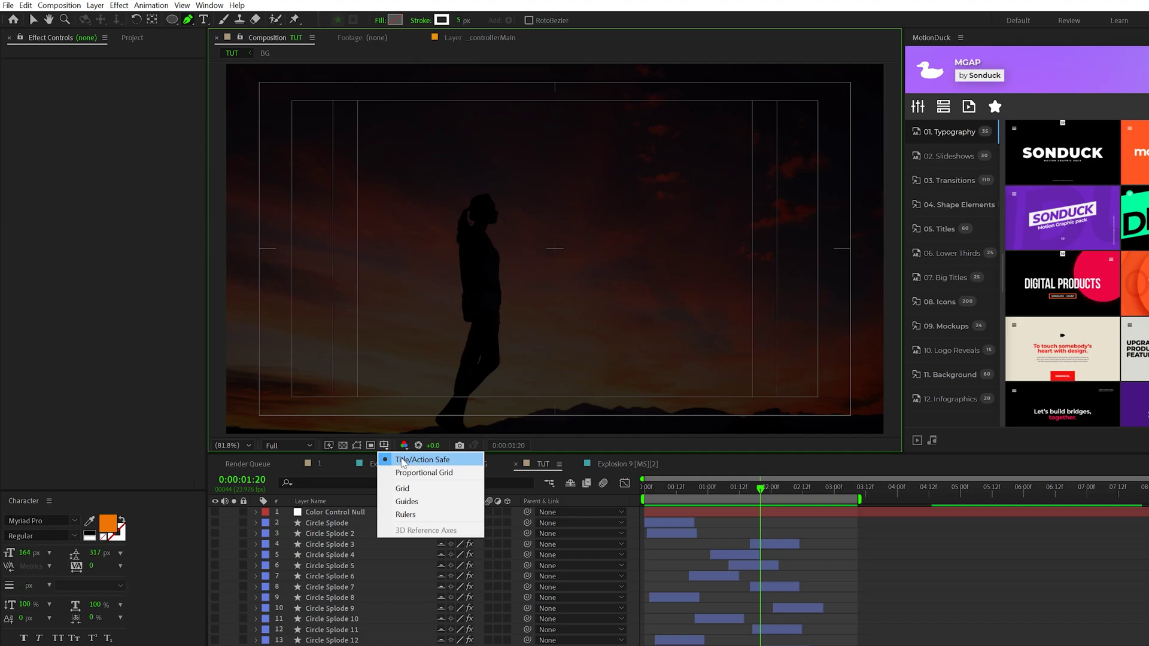
left_click(555, 257)
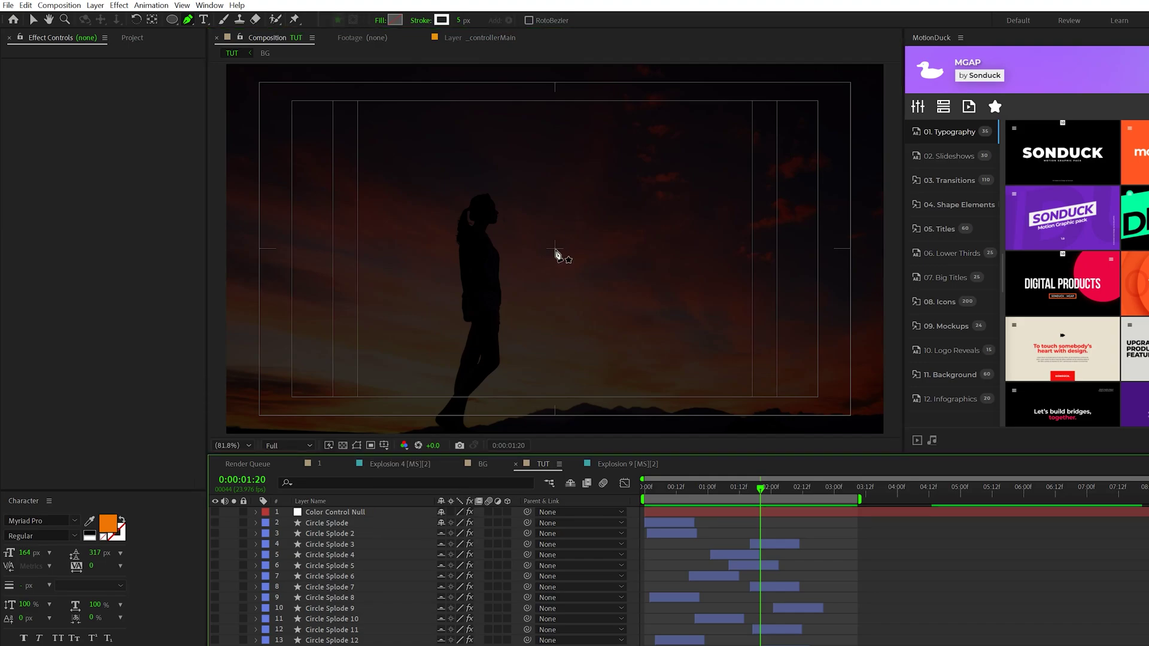
left_click(556, 253)
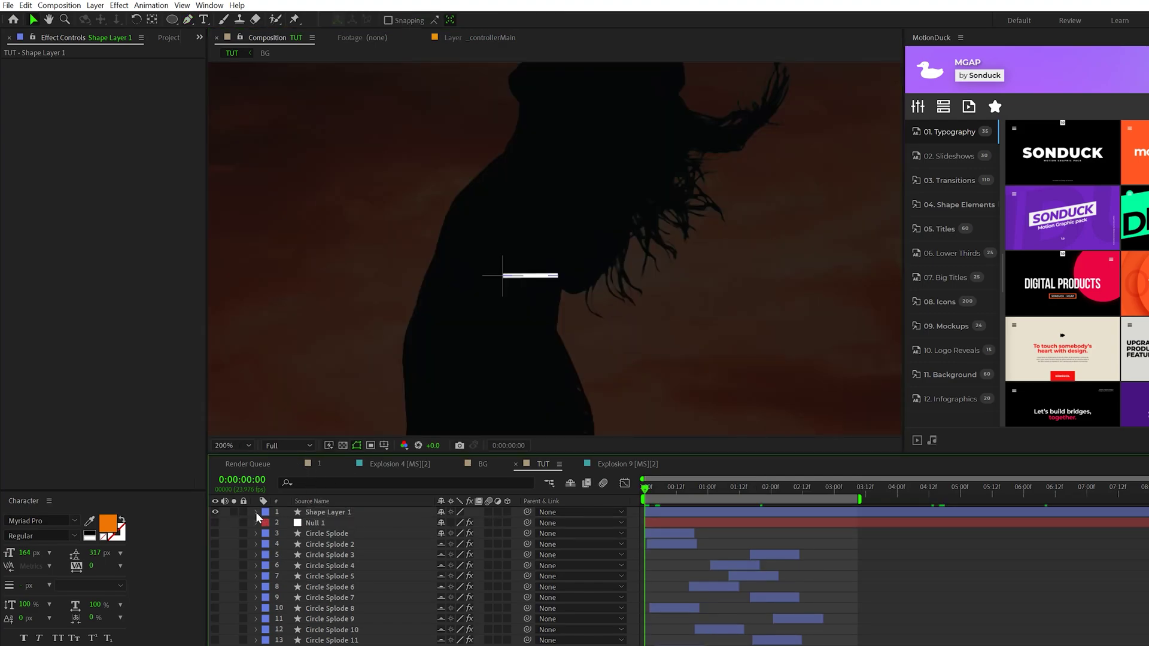
left_click(256, 511)
left_click(267, 524)
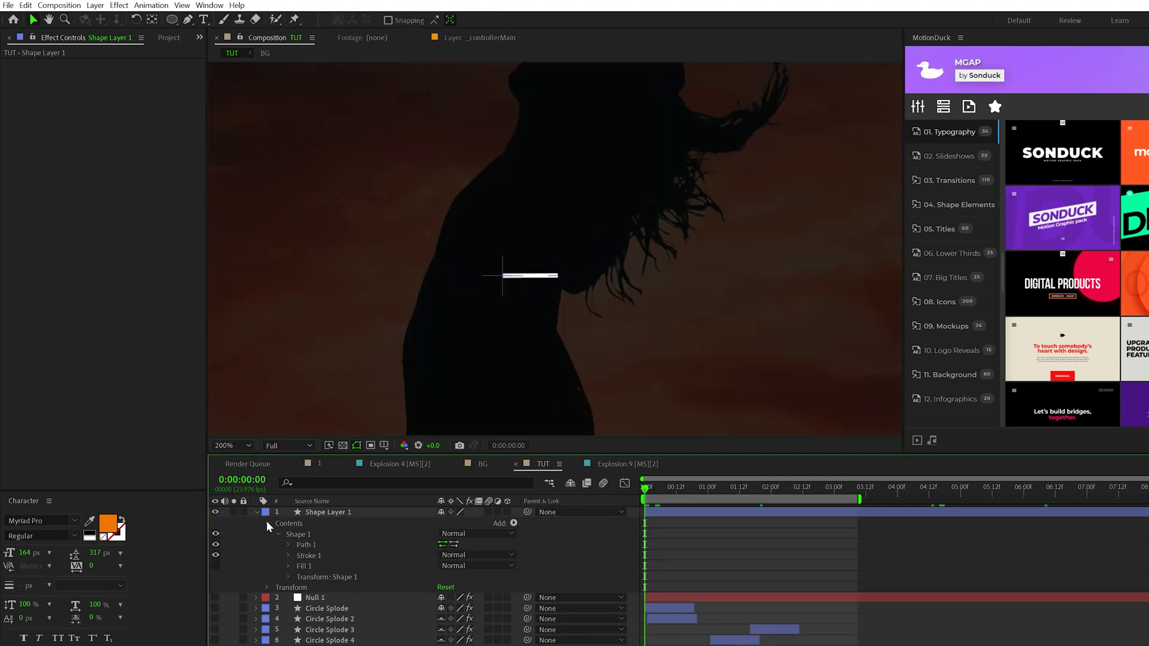
left_click(289, 576)
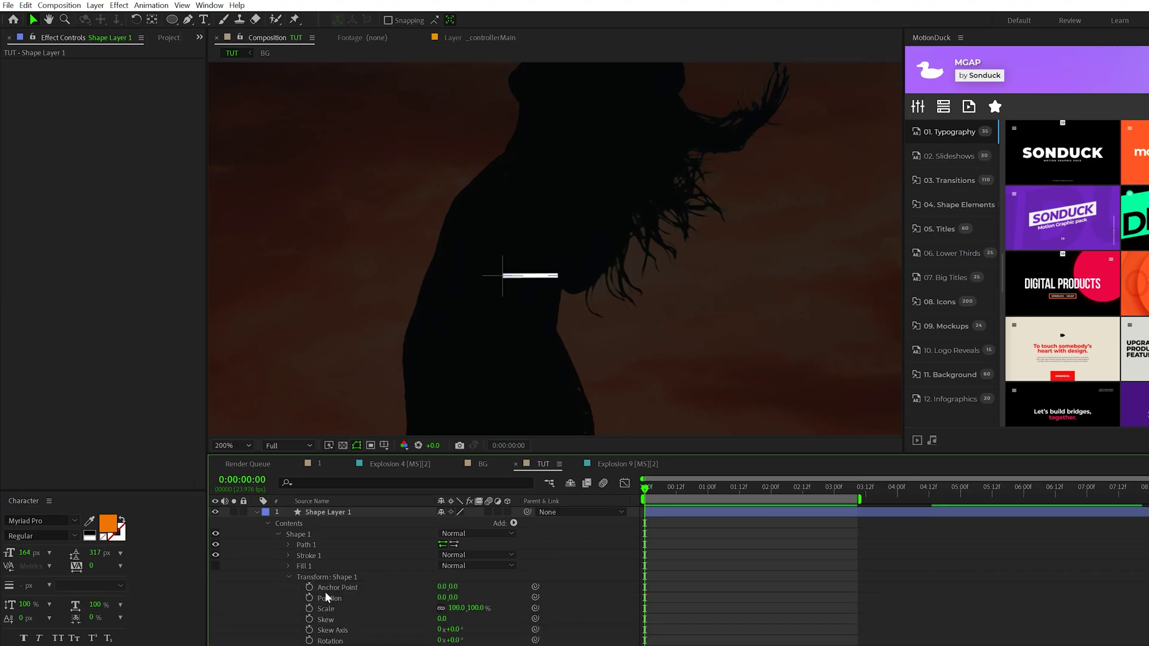
Keyframe the shape Position at 0 and slide the line right at 1:05.
left_click(309, 597)
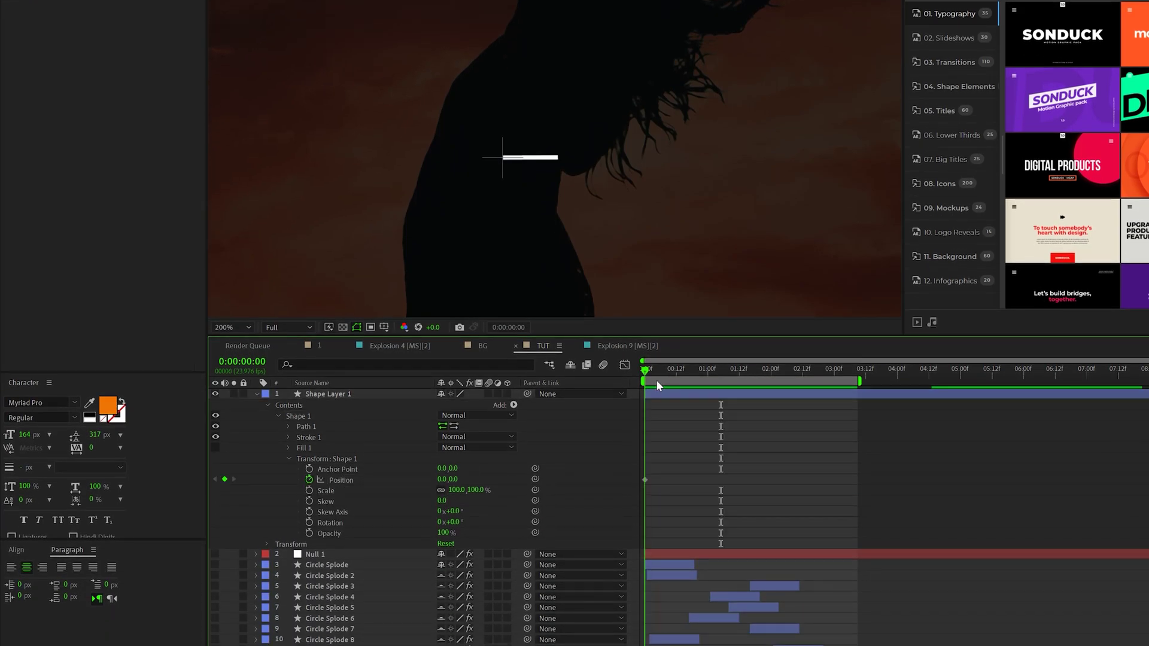
left_click_drag(677, 370, 719, 387)
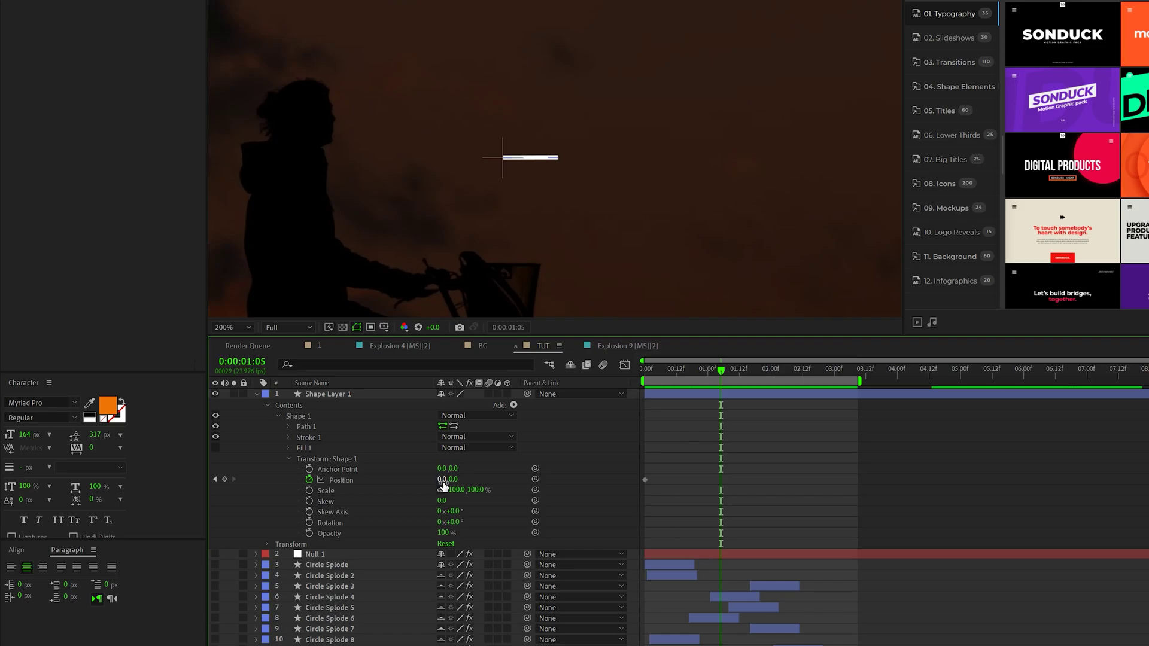
left_click_drag(441, 479, 574, 476)
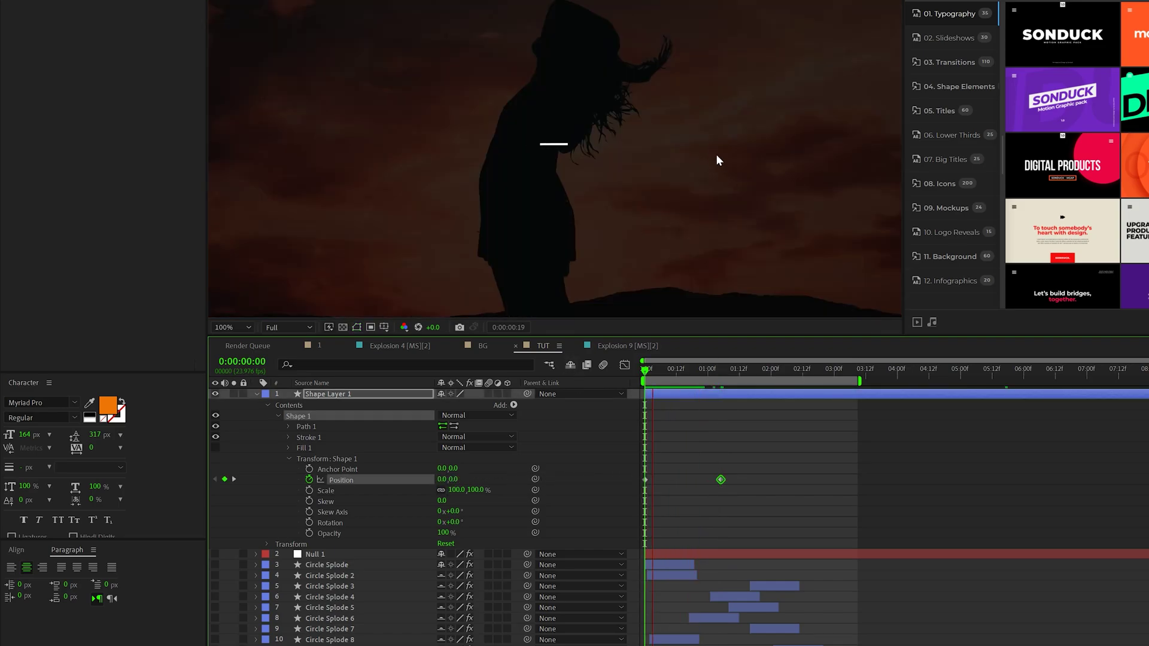
key("space")
Easy Ease both Position keyframes and pull the speed graph into a sharp peak.
left_click_drag(802, 450, 589, 497)
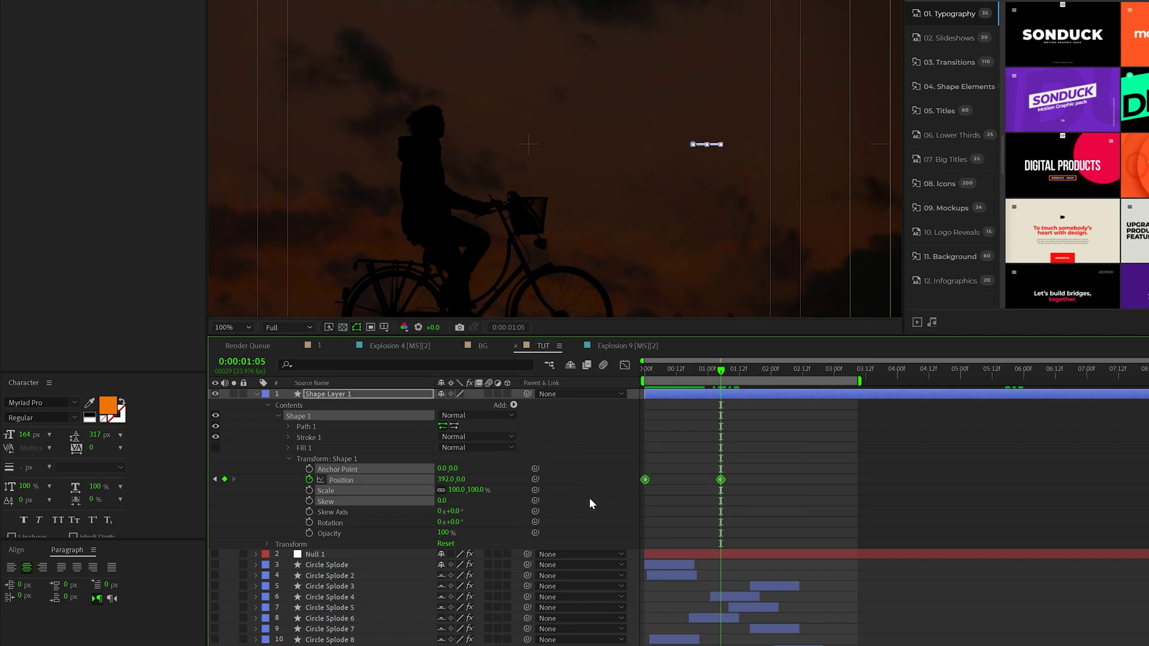
key("F9")
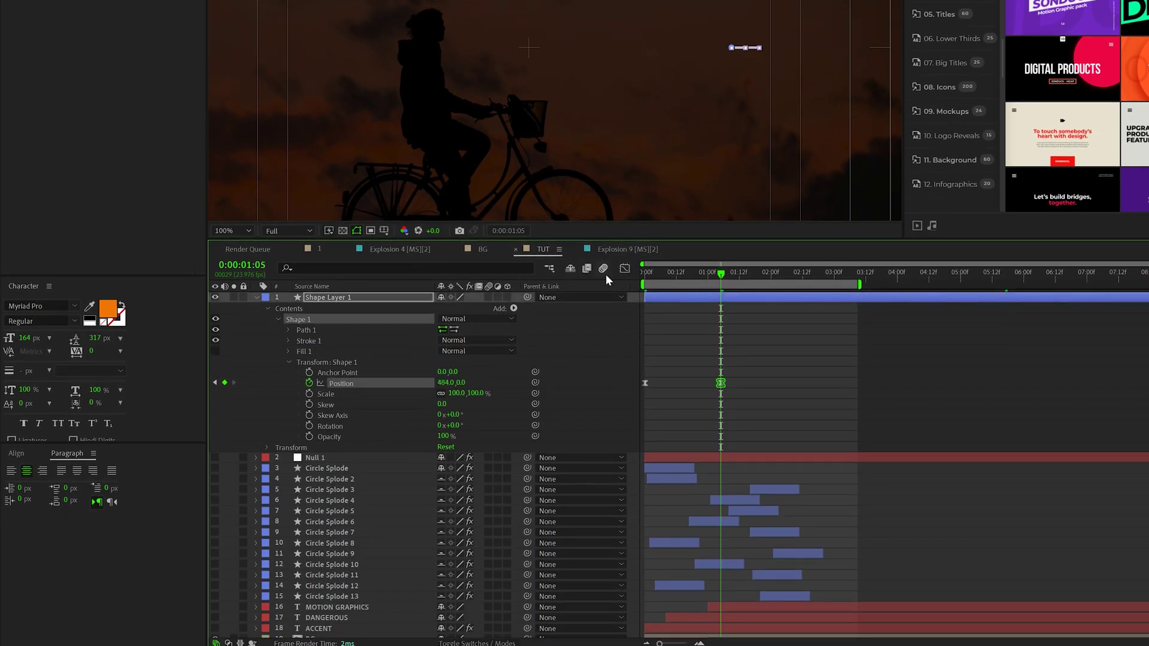
left_click(624, 271)
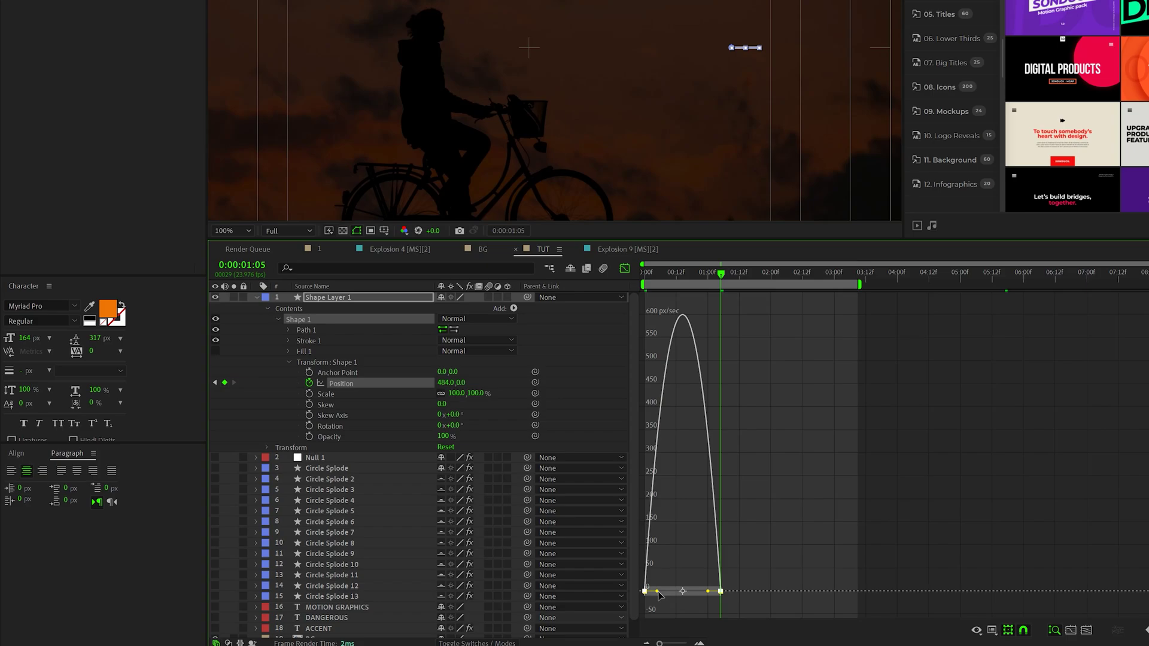
left_click_drag(656, 591, 683, 595)
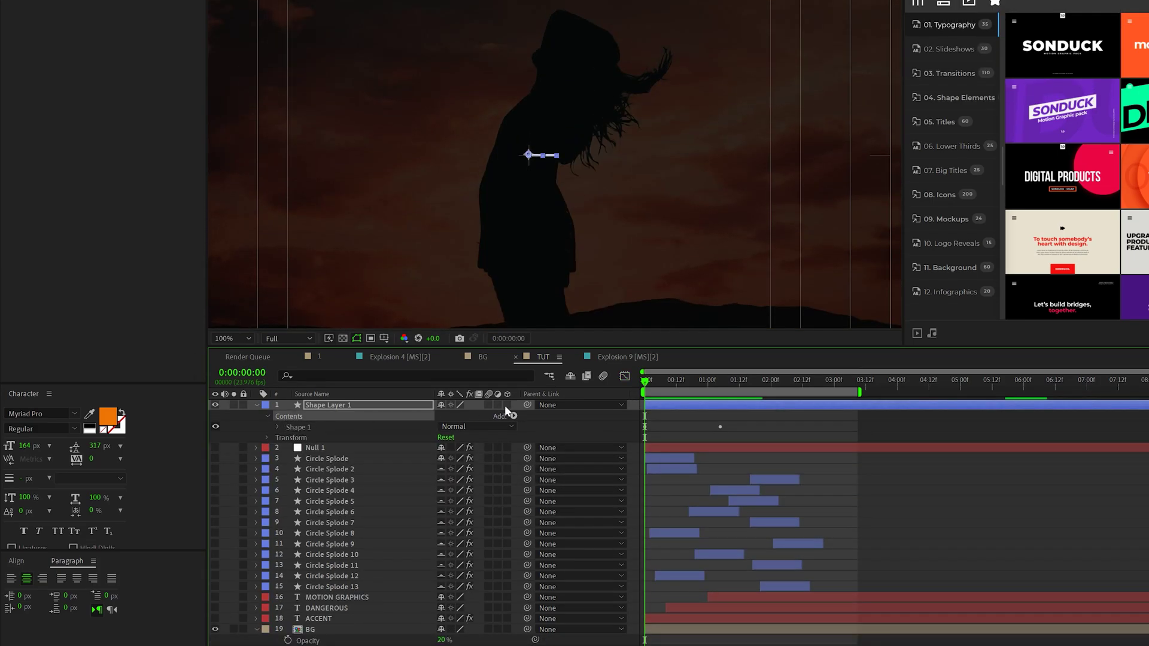
Add a Repeater to the line shape with 12 copies.
left_click(514, 417)
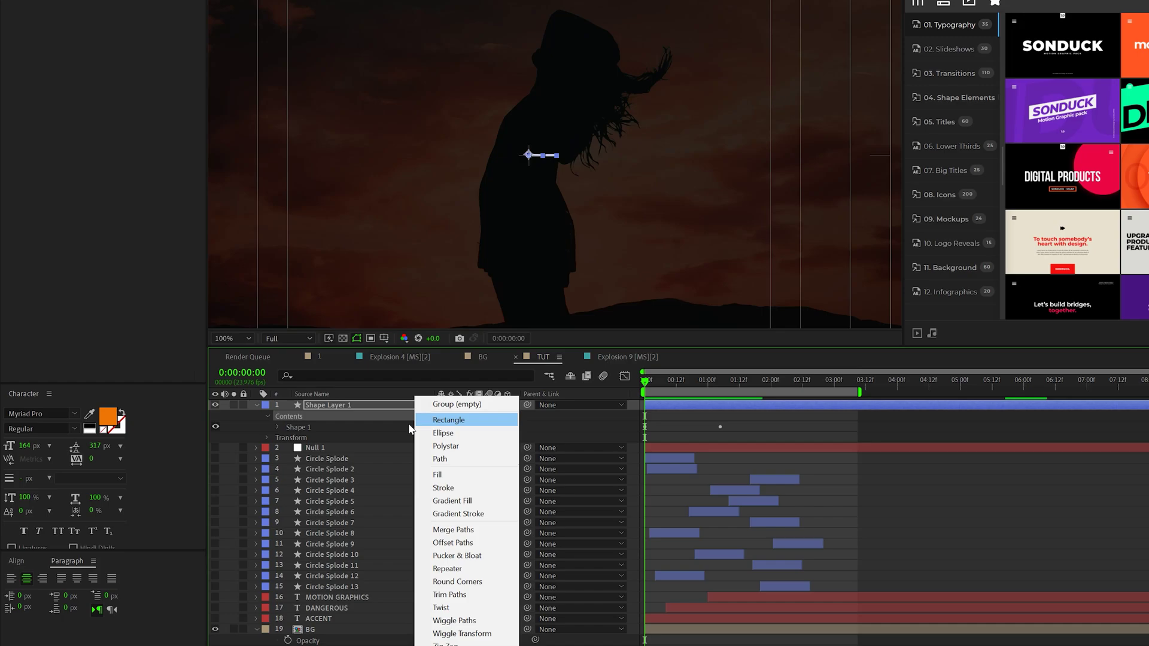
left_click(434, 568)
left_click(277, 437)
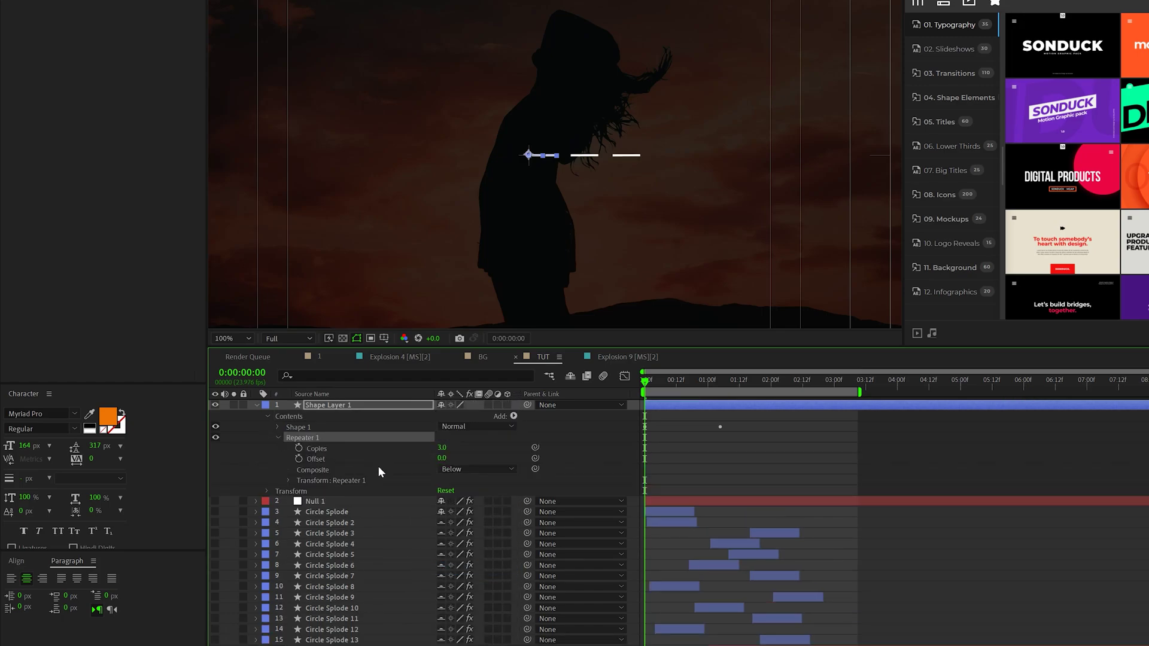
type("12")
left_click(493, 447)
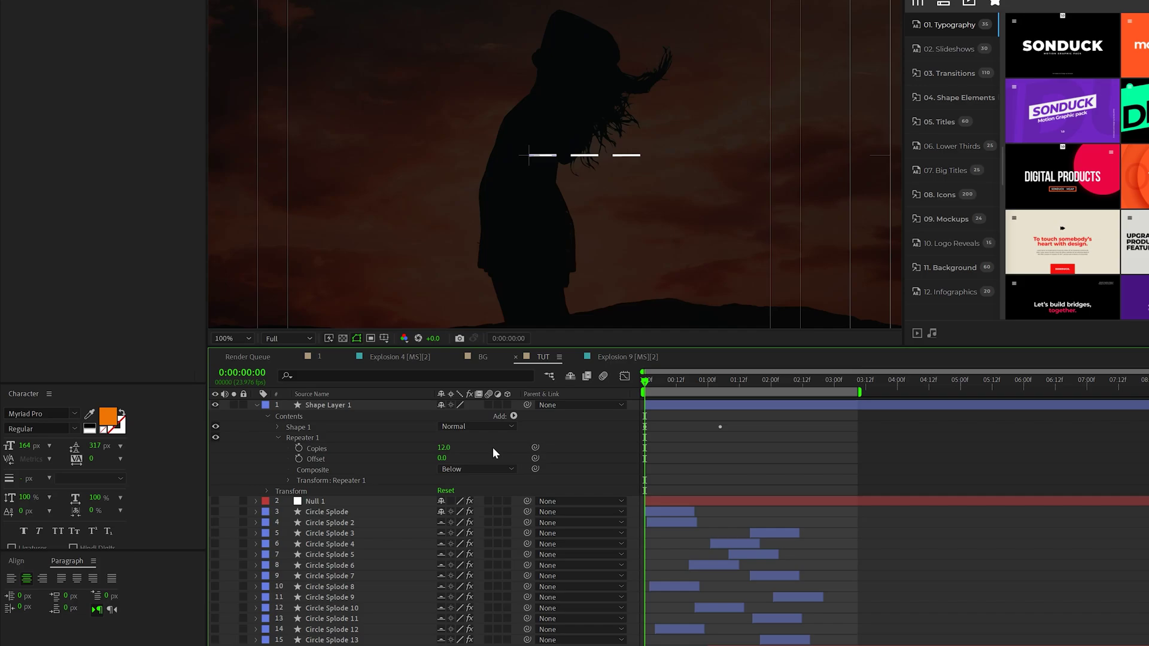
Set the repeater transform to 30° rotation and 0 position, then preview the burst.
left_click(289, 481)
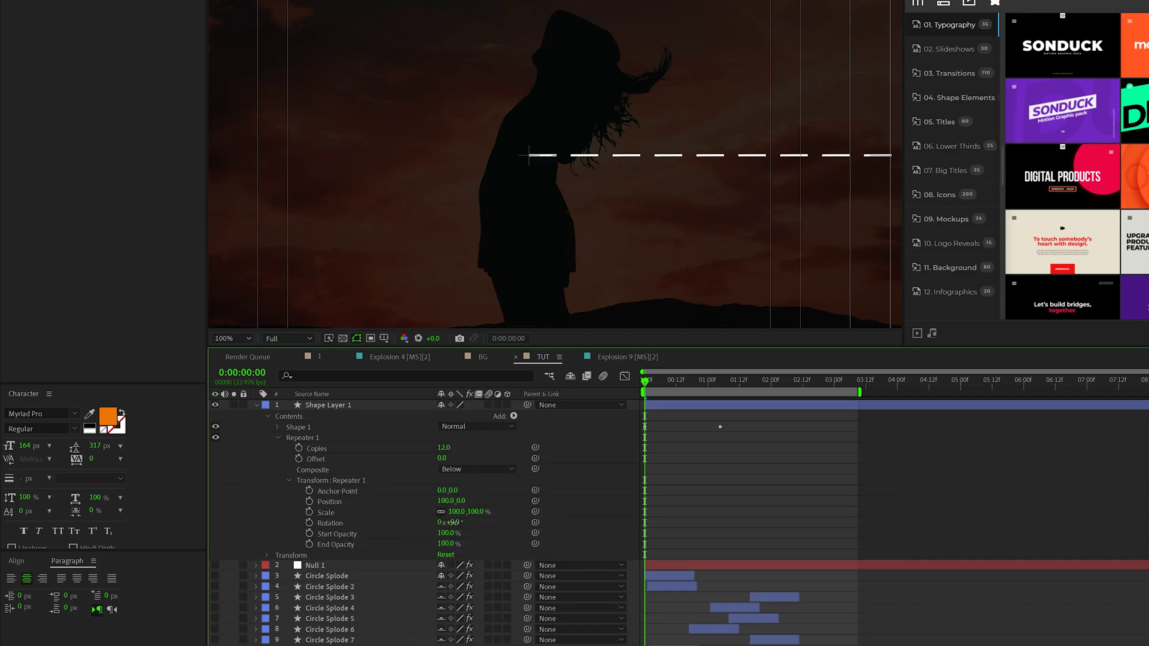
type("30")
left_click(496, 525)
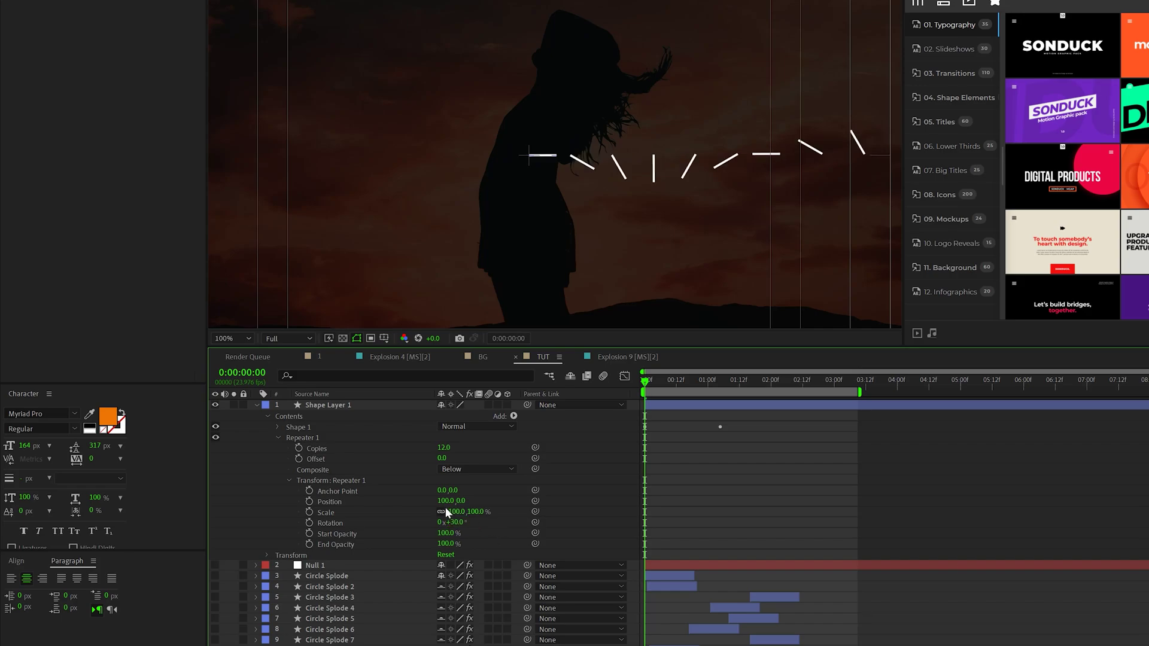
left_click(443, 500)
type("0")
left_click(496, 493)
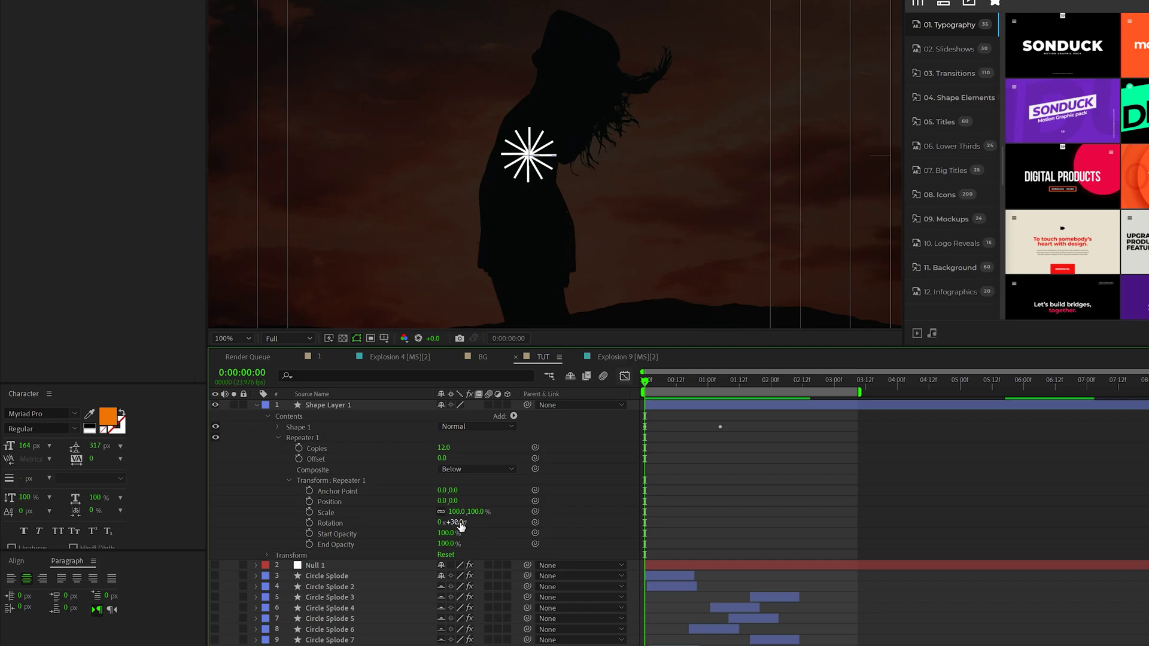
left_click_drag(461, 526, 465, 515)
key("ctrl+z")
key("space")
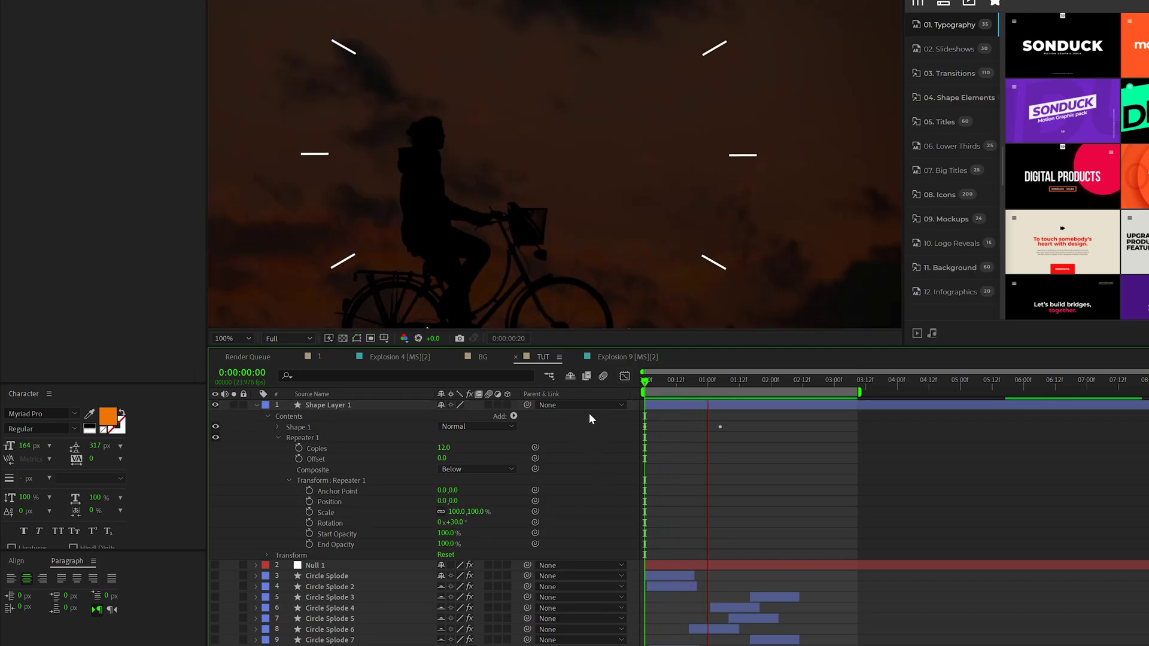
Add Trim Paths with End at 0% and keyframe Start from 0 to 100% by 00:15.
key("space")
left_click(277, 437)
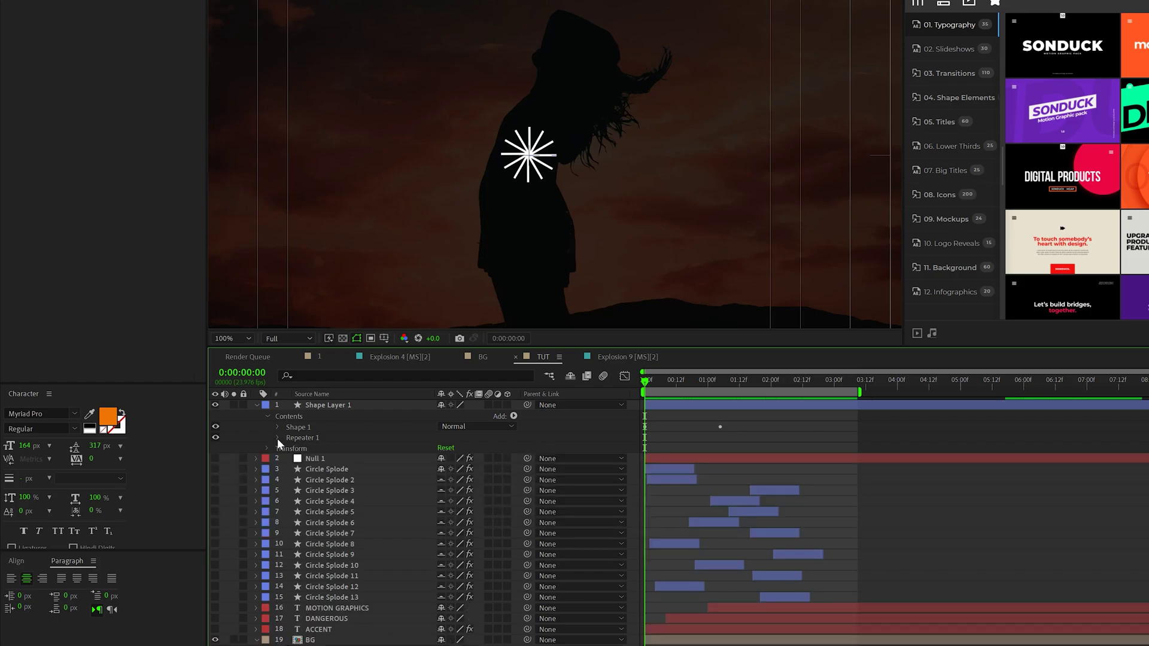
left_click(513, 416)
left_click(461, 592)
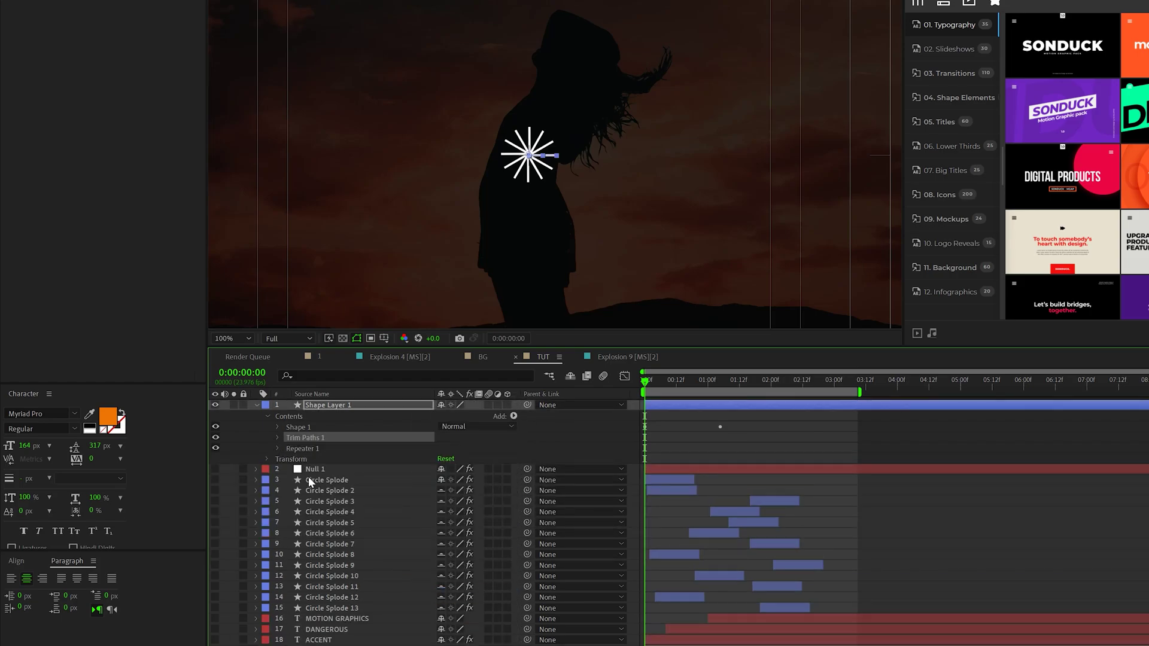
left_click(278, 438)
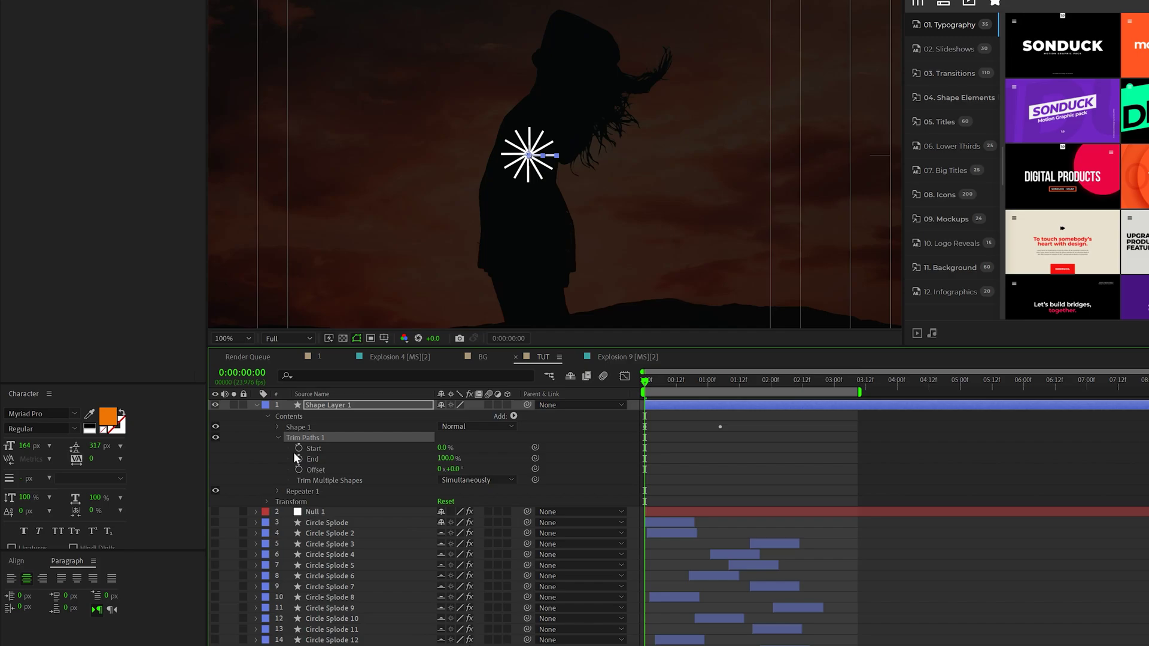
left_click(323, 449)
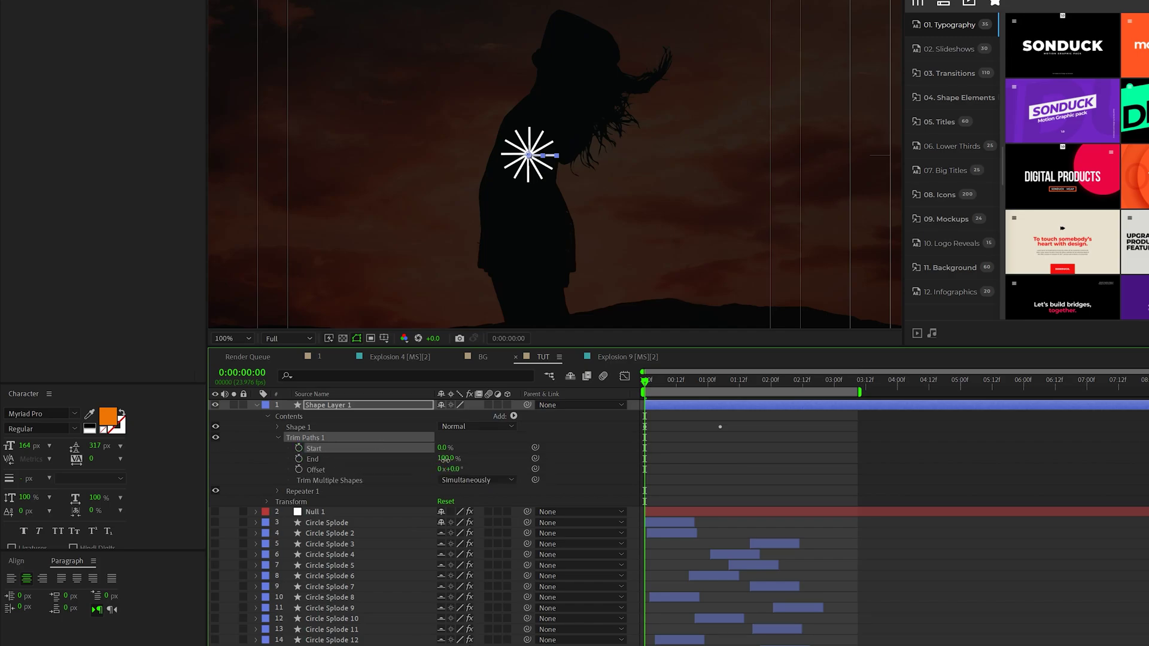
left_click_drag(446, 459, 426, 456)
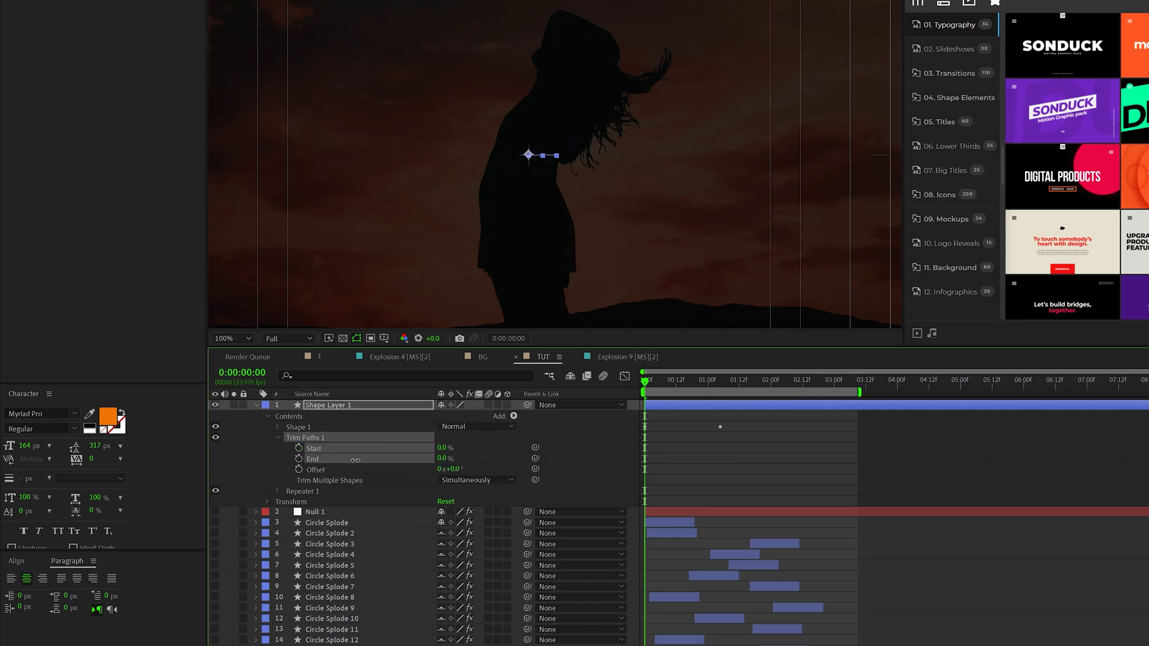
left_click(299, 448)
left_click_drag(663, 385, 685, 386)
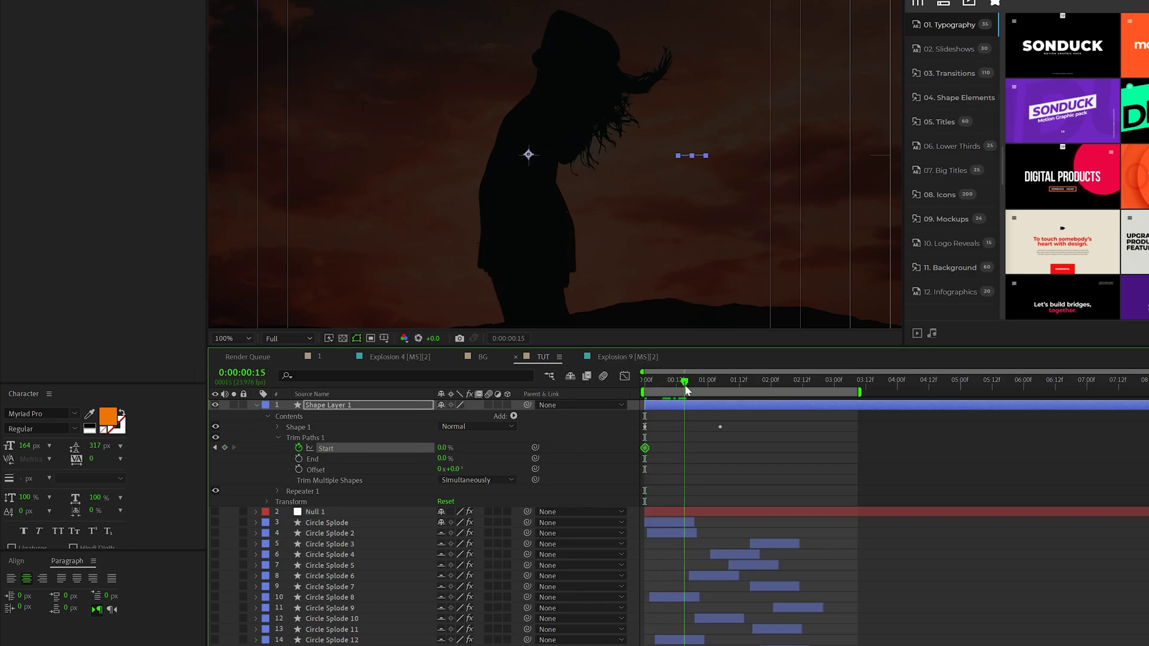
left_click_drag(514, 441, 660, 452)
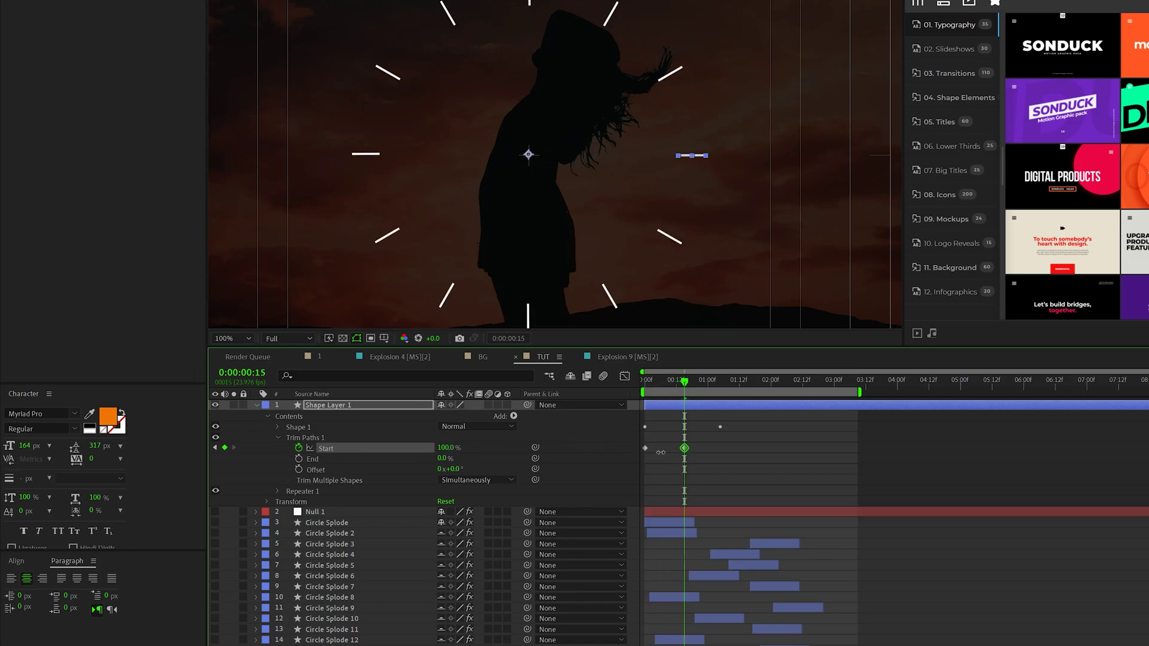
Keyframe End rising by 01:05, Easy Ease all four keyframes, and preview.
left_click(299, 459)
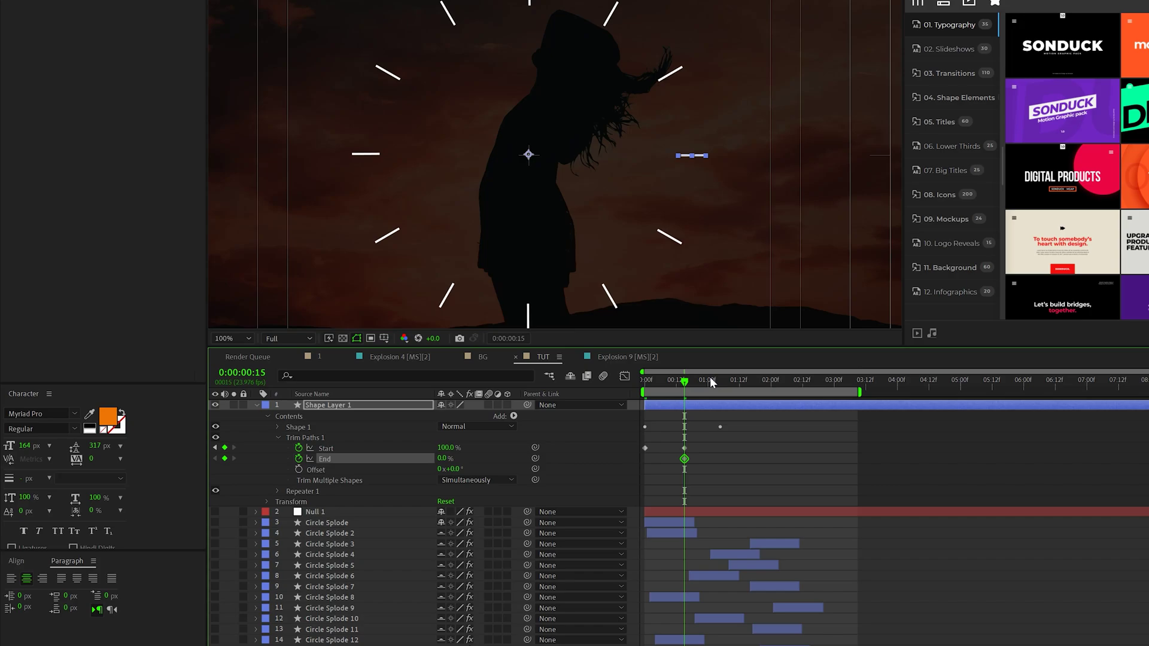
left_click_drag(712, 383, 722, 389)
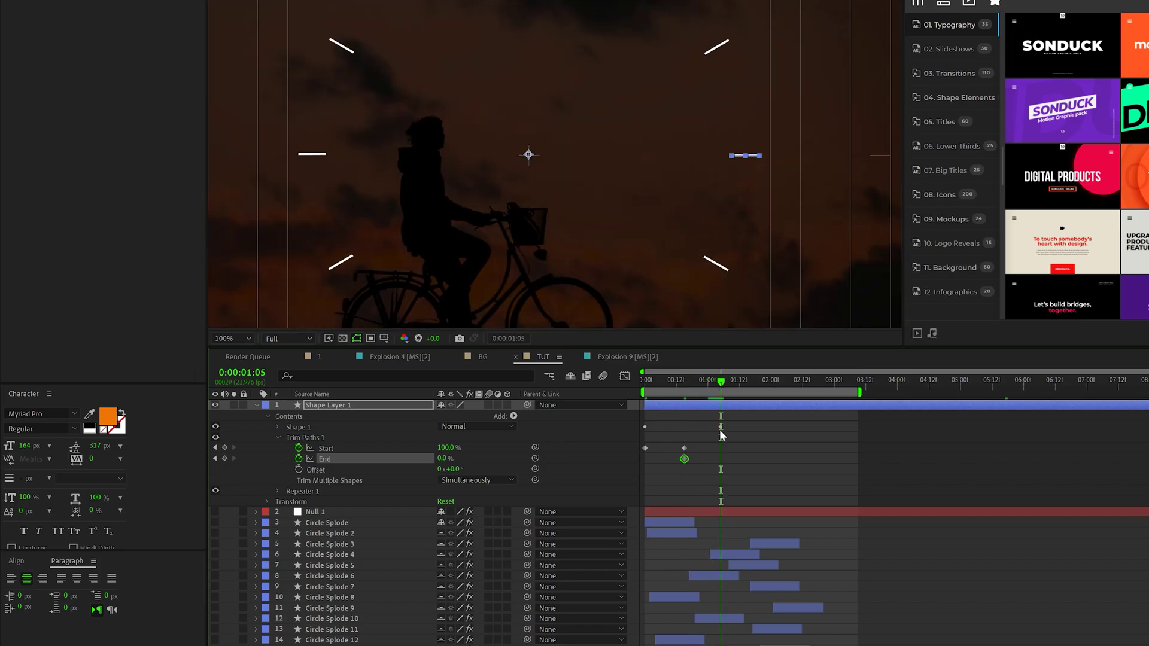
left_click(447, 465)
left_click_drag(446, 459, 478, 459)
left_click_drag(774, 460, 615, 445)
key("F9")
left_click(624, 376)
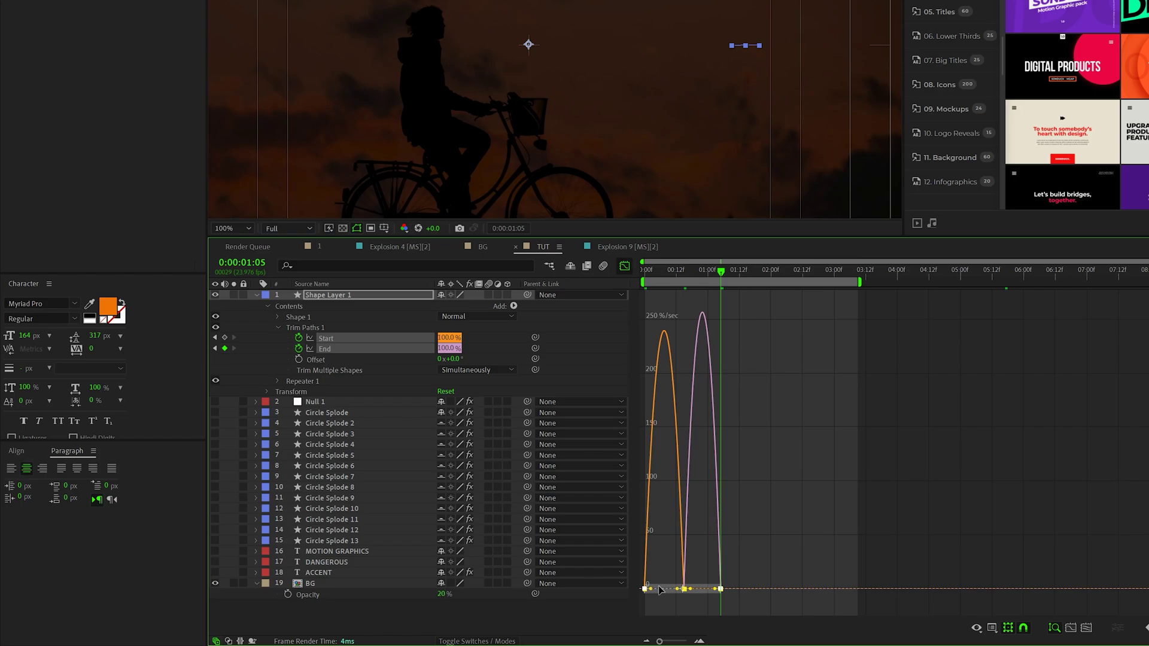
key("shift+F3")
key("space")
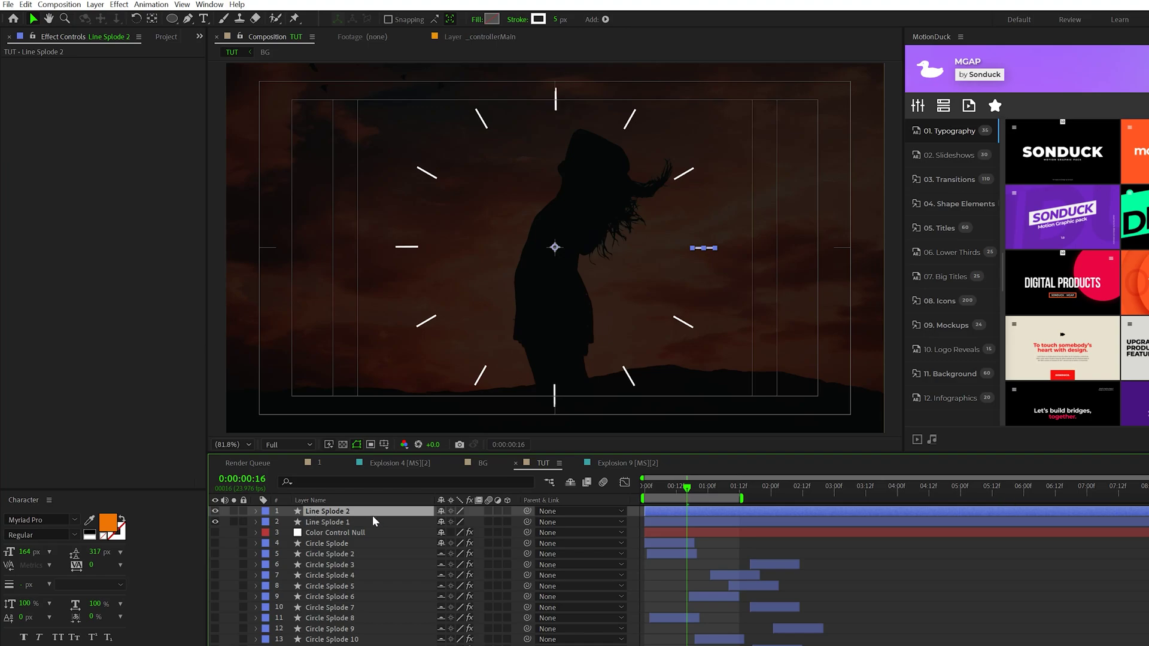
Rotate Line Splode 2 by 15°, start it slightly later, and make its stroke orange.
key("r")
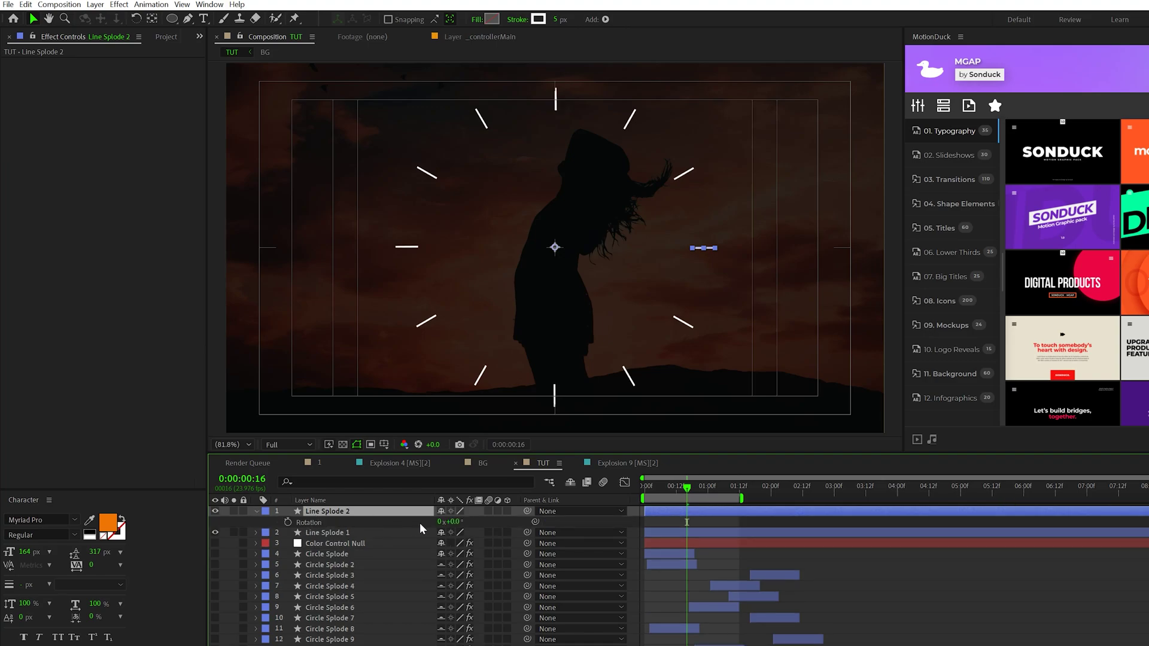
left_click_drag(454, 522, 446, 521)
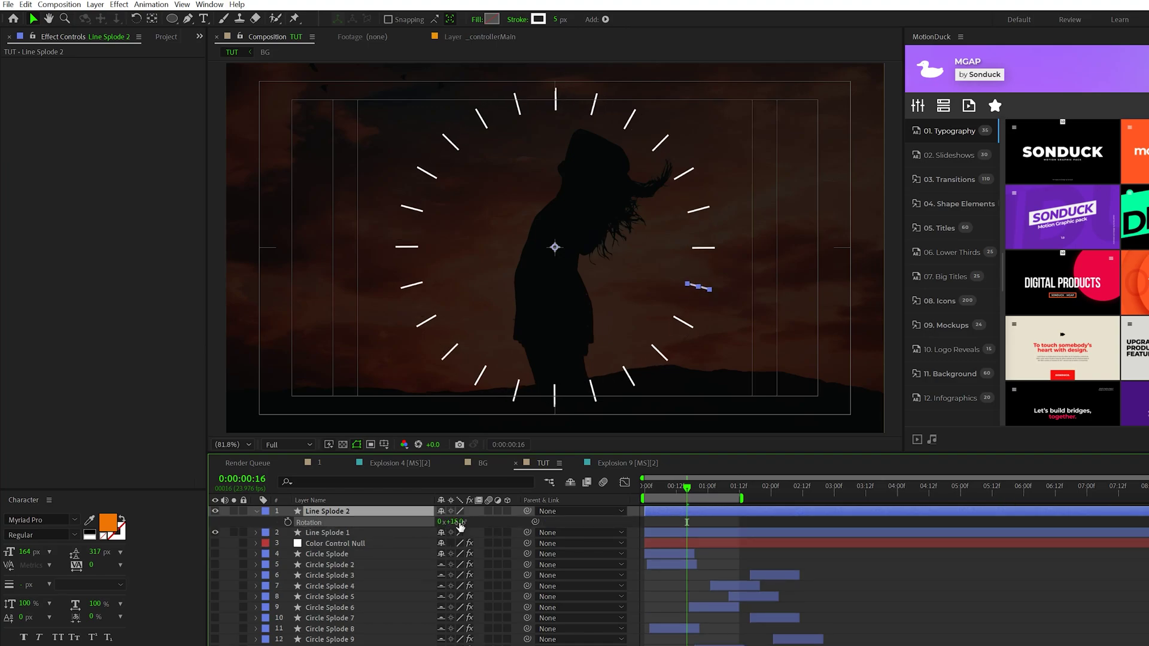
left_click_drag(697, 516, 697, 511)
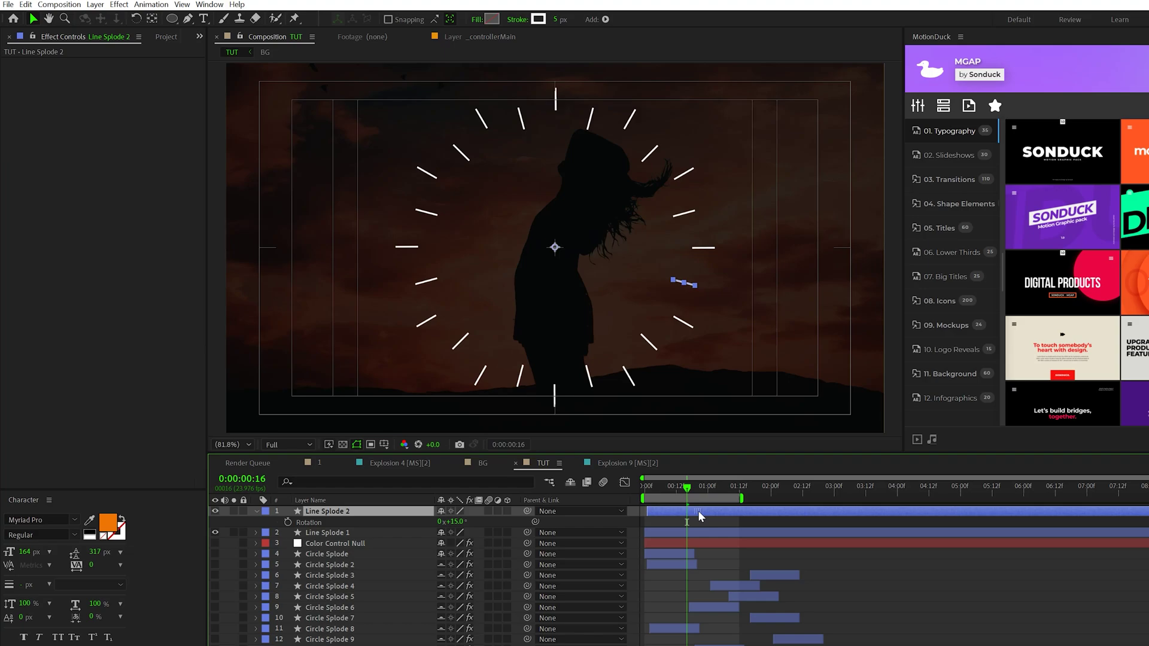
left_click(539, 19)
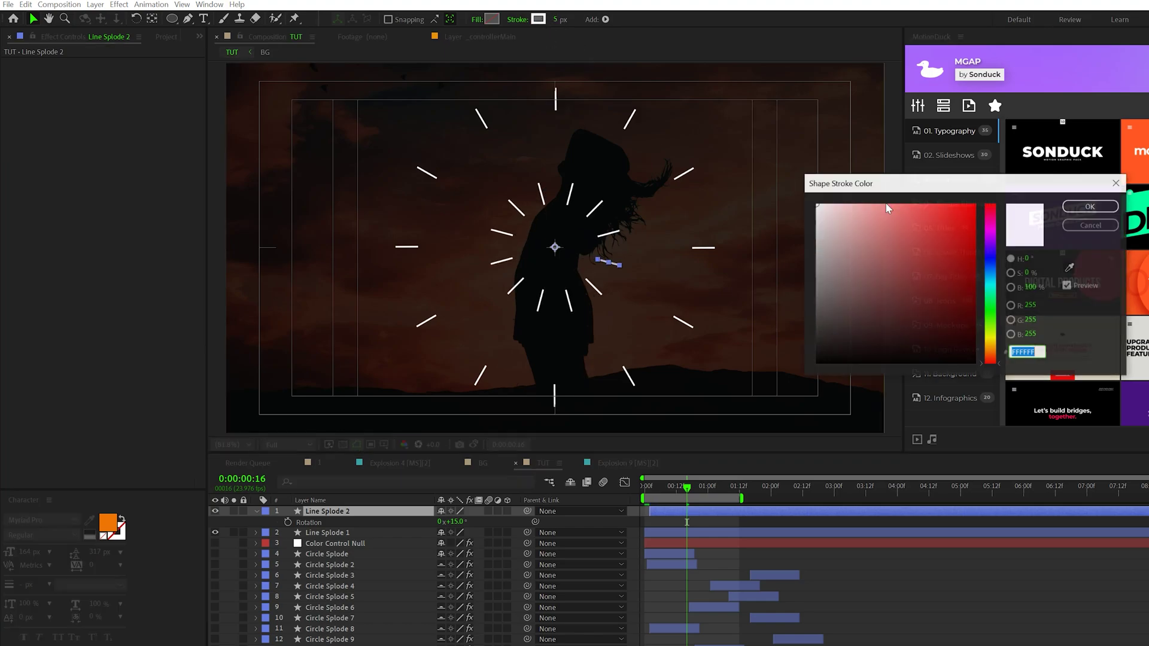
left_click(1069, 268)
left_click(110, 513)
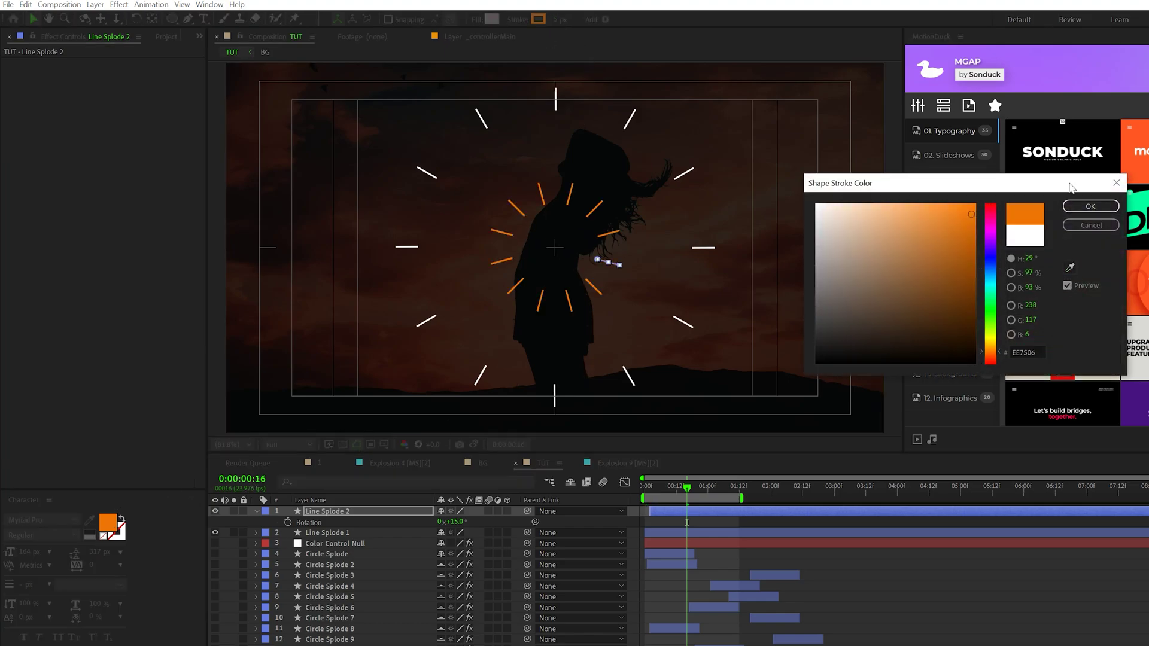
left_click(1085, 209)
Duplicate it into Line Splode 3, delay it further, stroke red, rotation 30°.
key("ctrl+d")
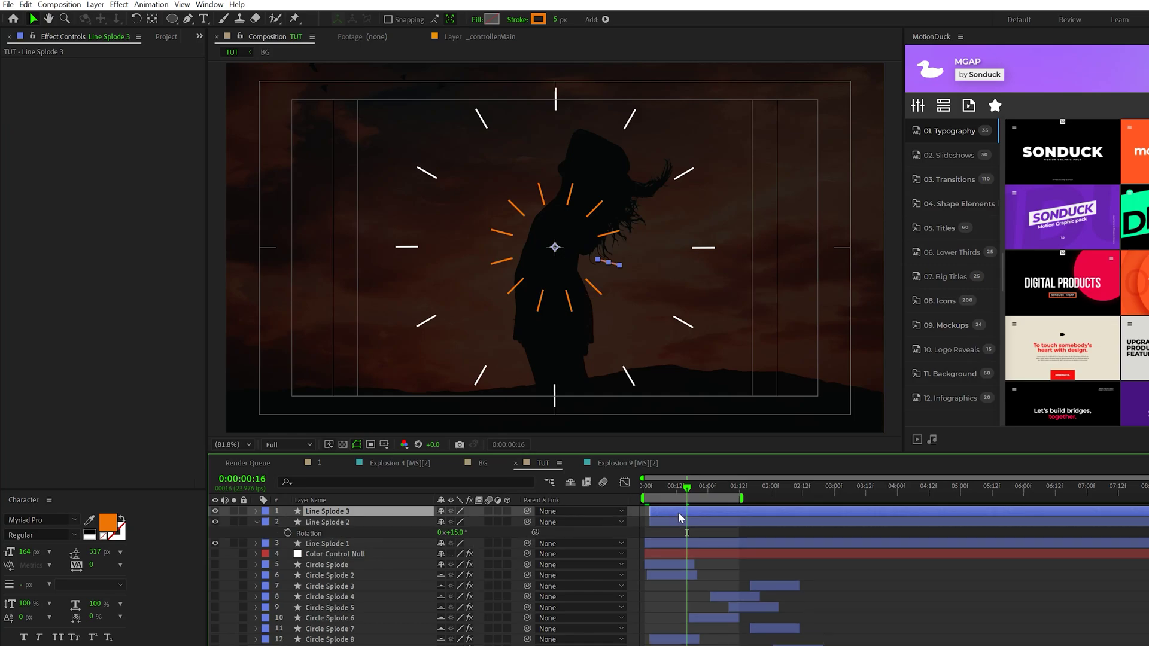
left_click_drag(678, 513, 682, 512)
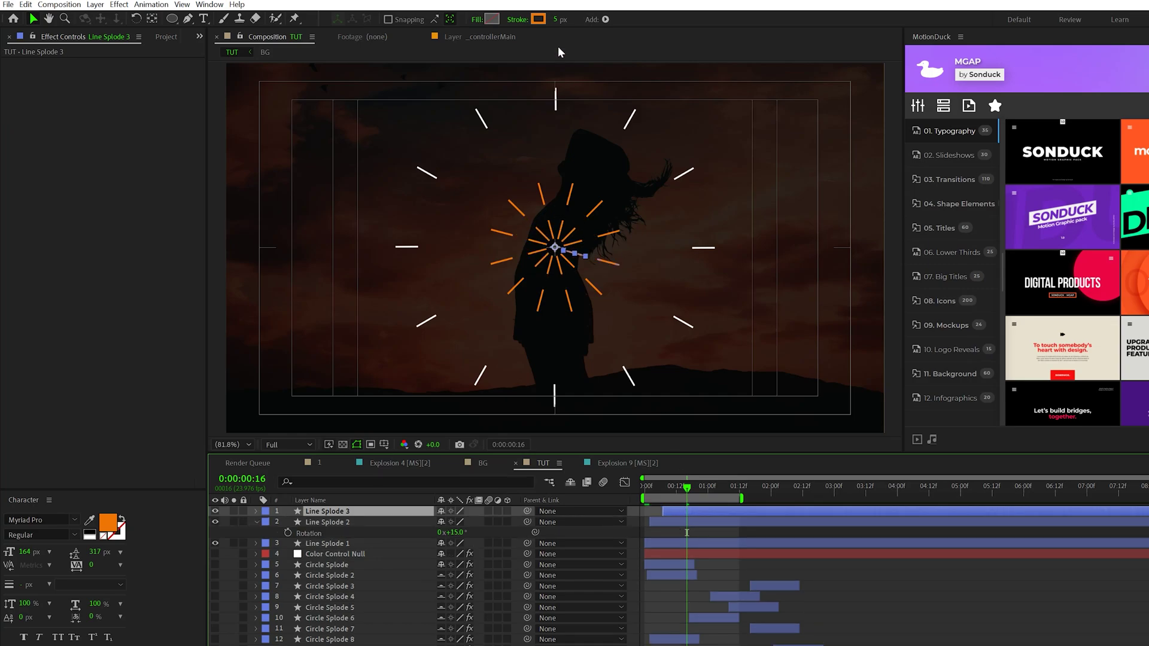
left_click(539, 19)
left_click_drag(1000, 240, 995, 207)
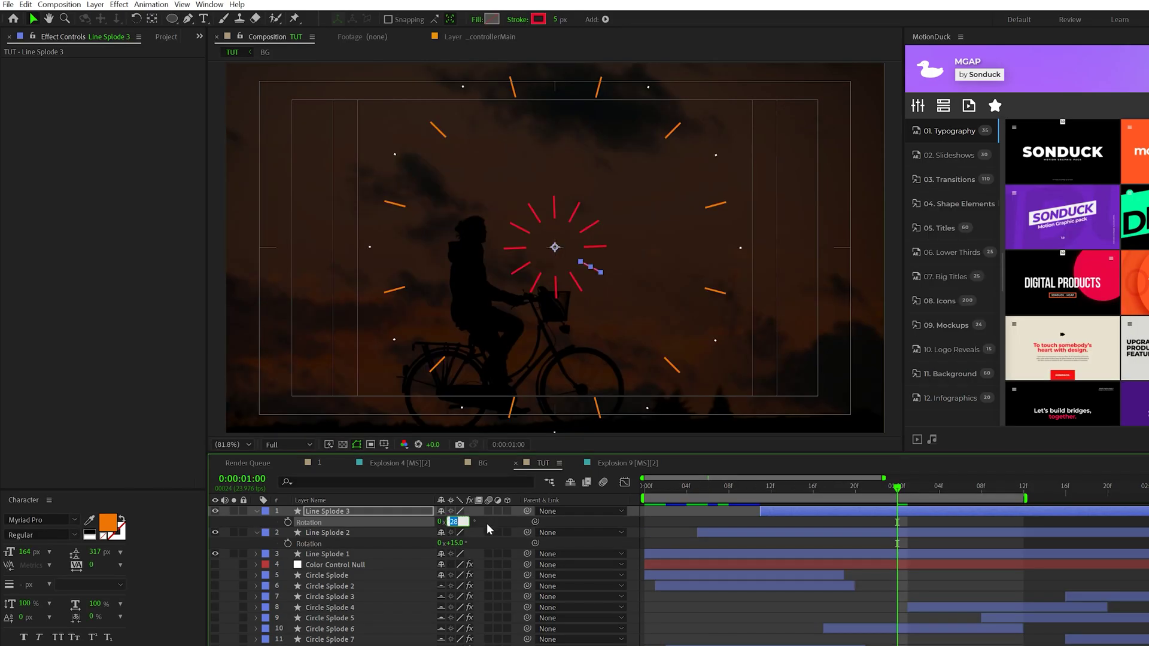
key("Return")
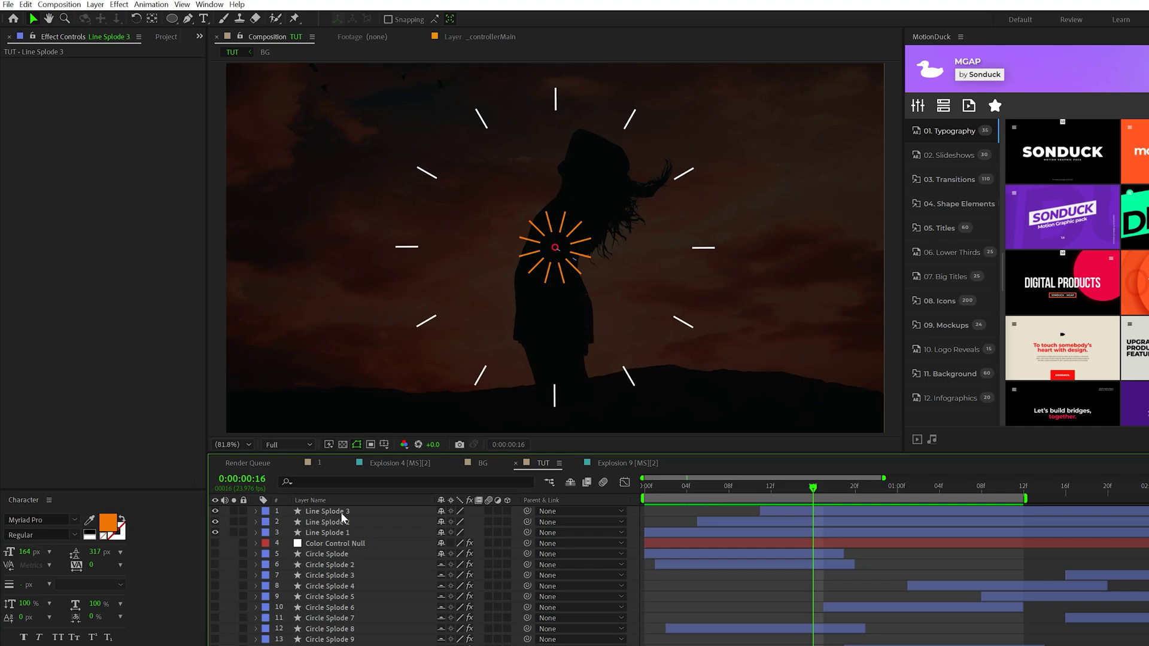
Pre-compose the three Line Splode layers into a composition named 'Explosion'.
left_click(324, 534)
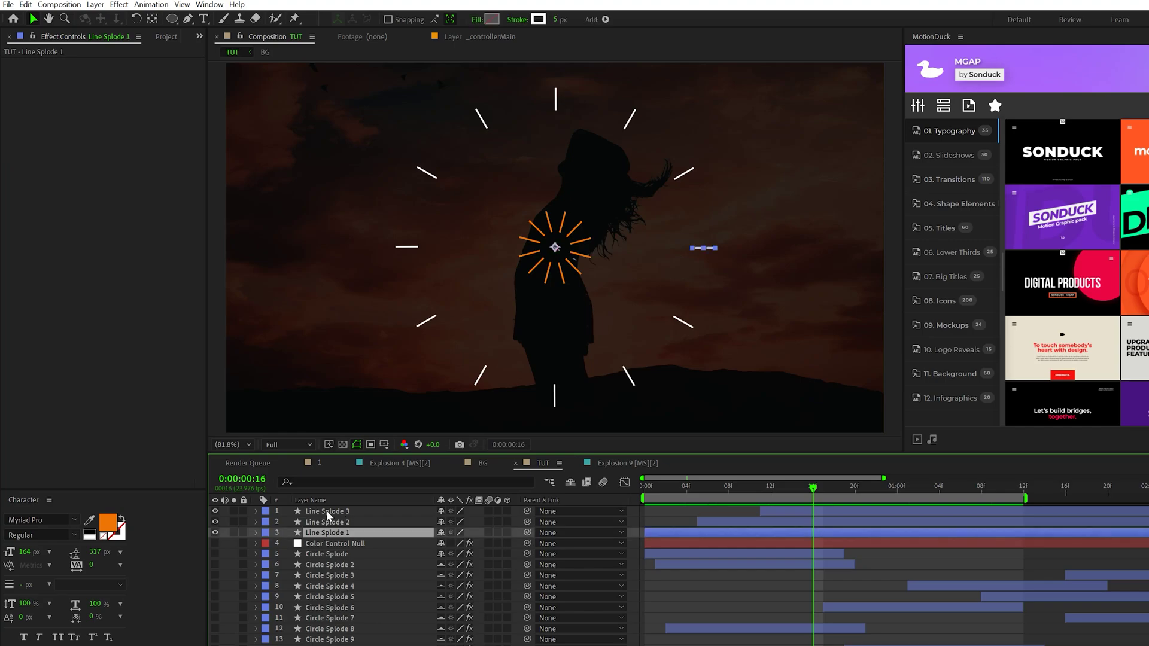
left_click(329, 513, "shift")
left_click(96, 6)
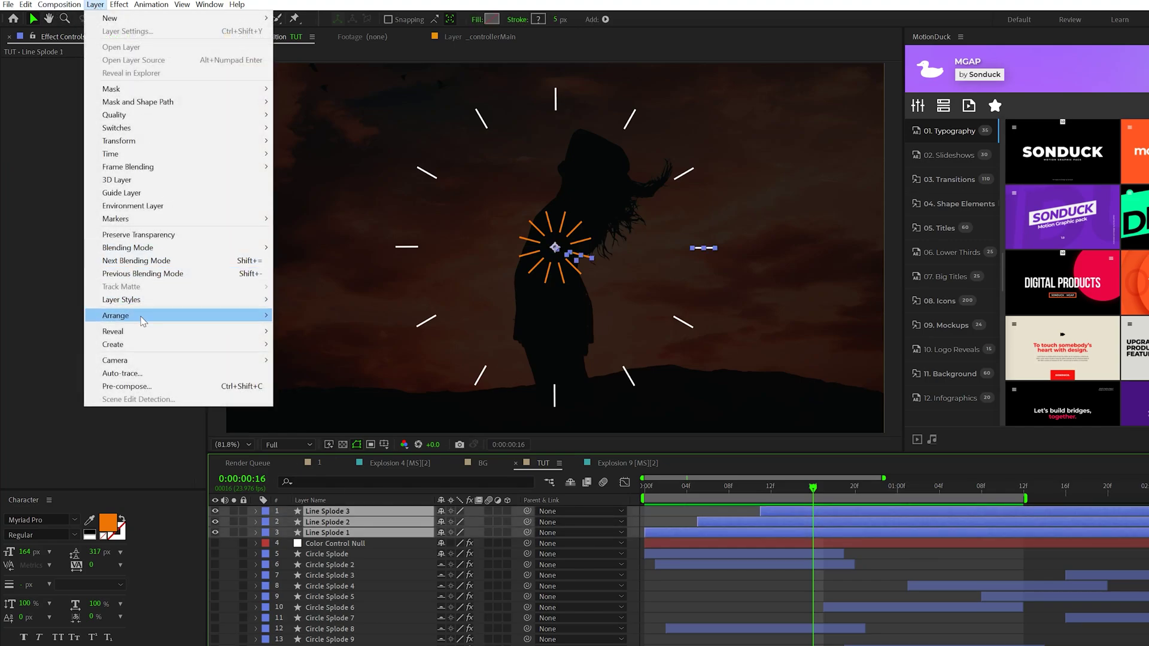
left_click(126, 386)
type("Explosio")
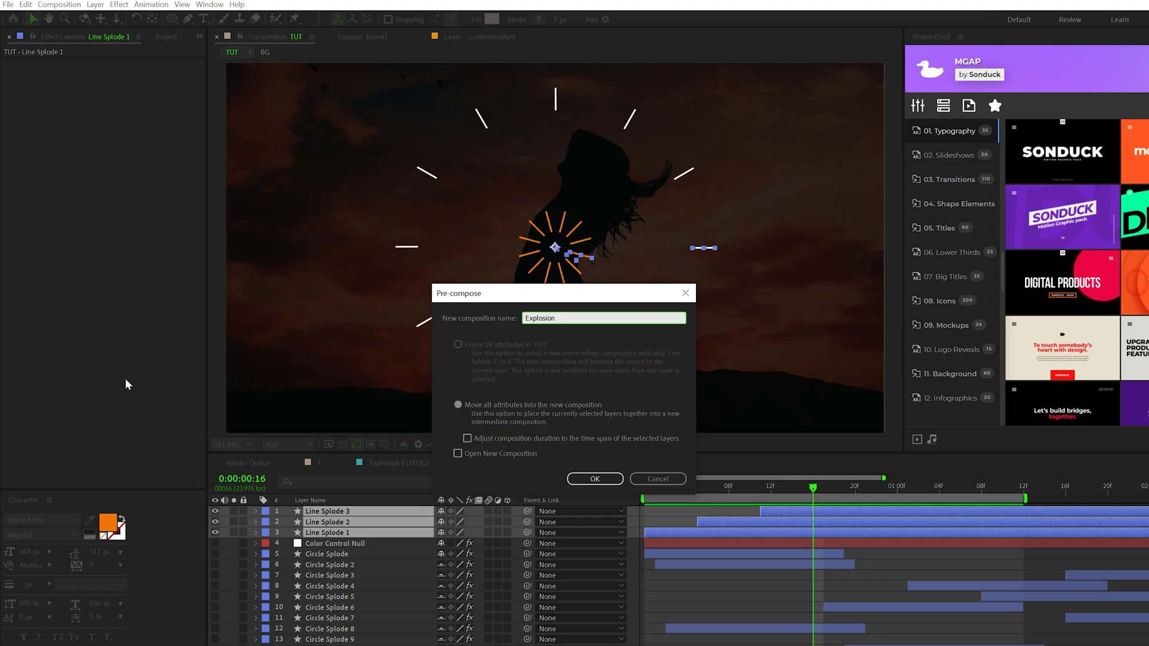
type("n")
key("Return")
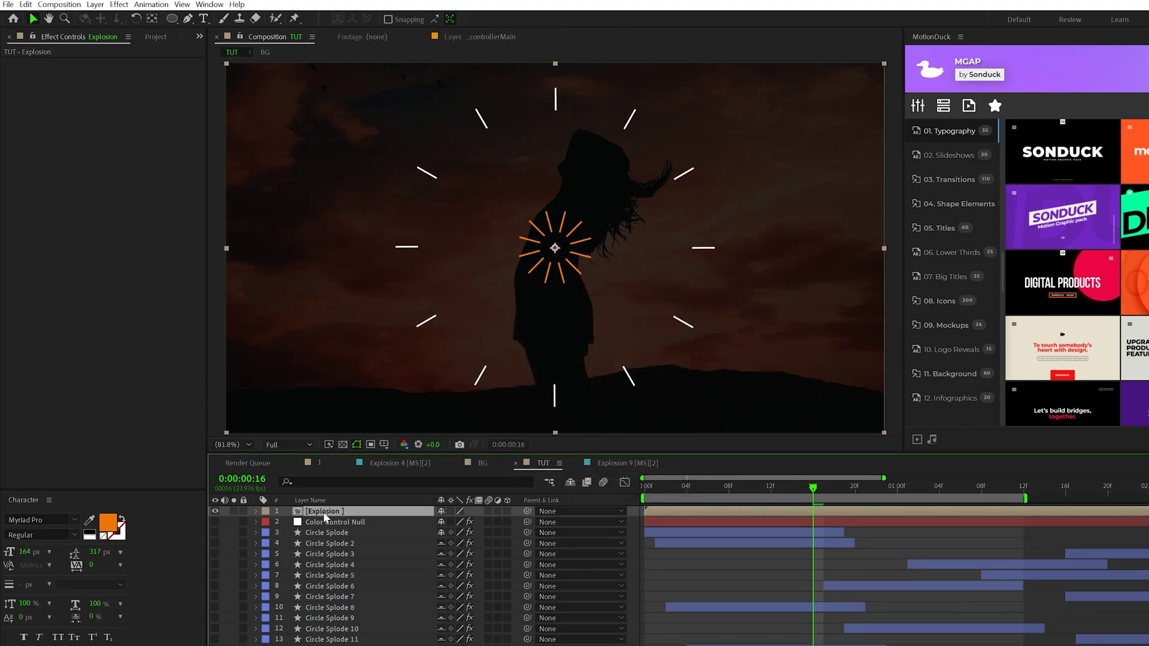
Scale the Explosion layer to 73%, move it down-left of centre, and duplicate it.
key("s")
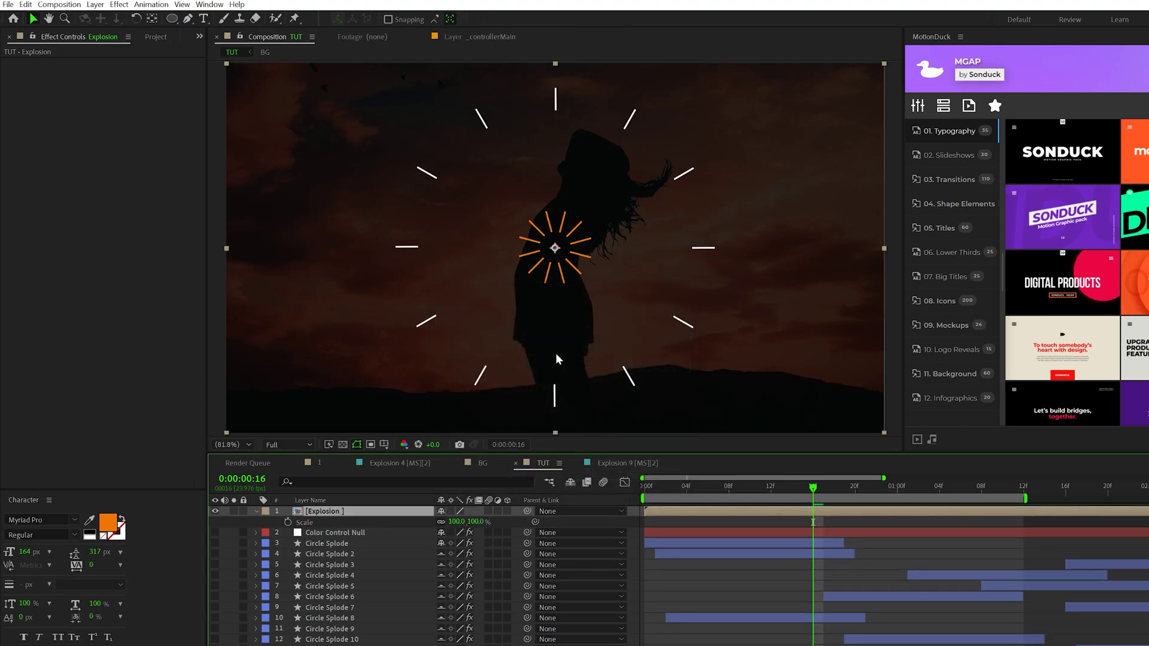
key("comma")
key("comma")
left_click_drag(457, 522, 443, 522)
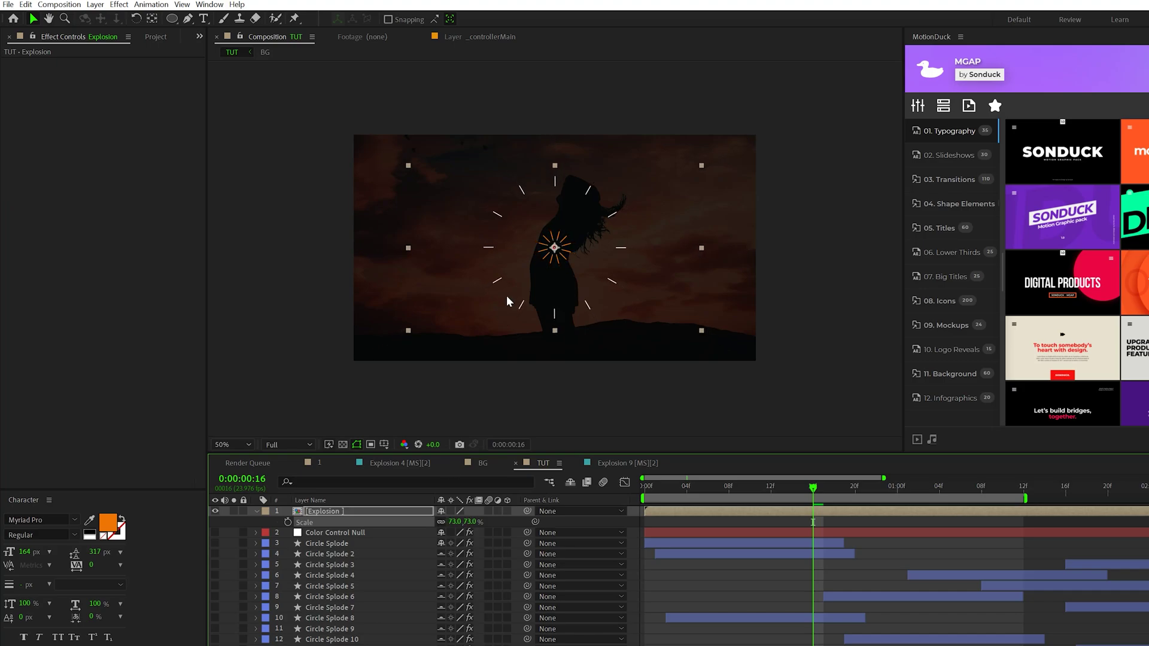
left_click_drag(554, 247, 452, 293)
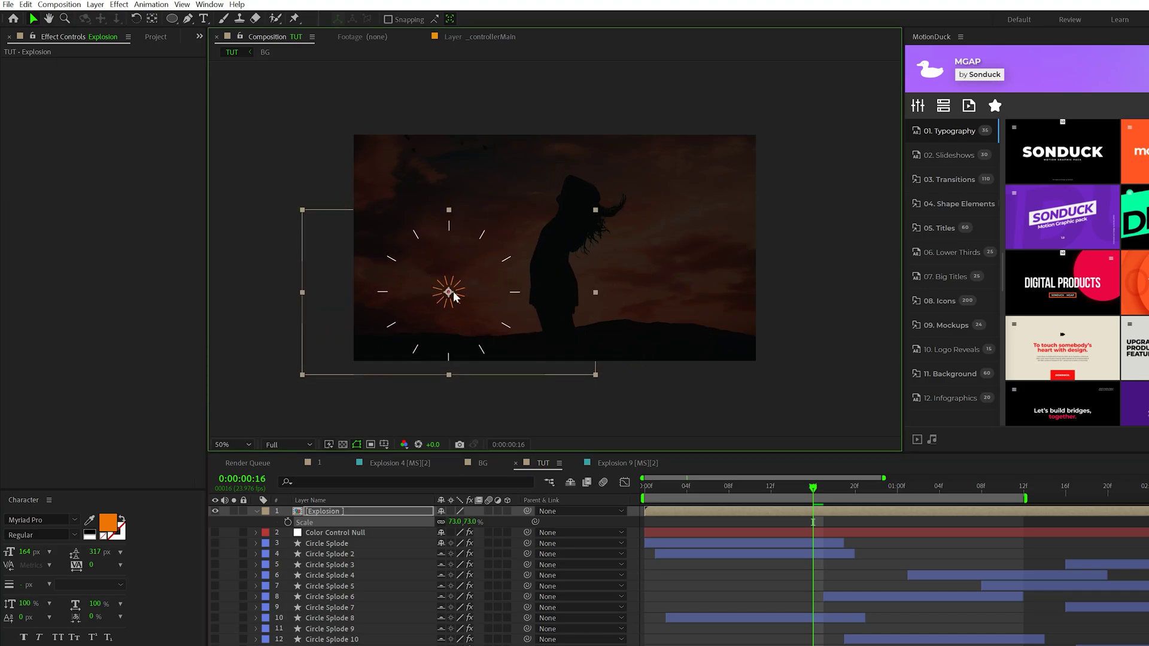
key("ctrl+d")
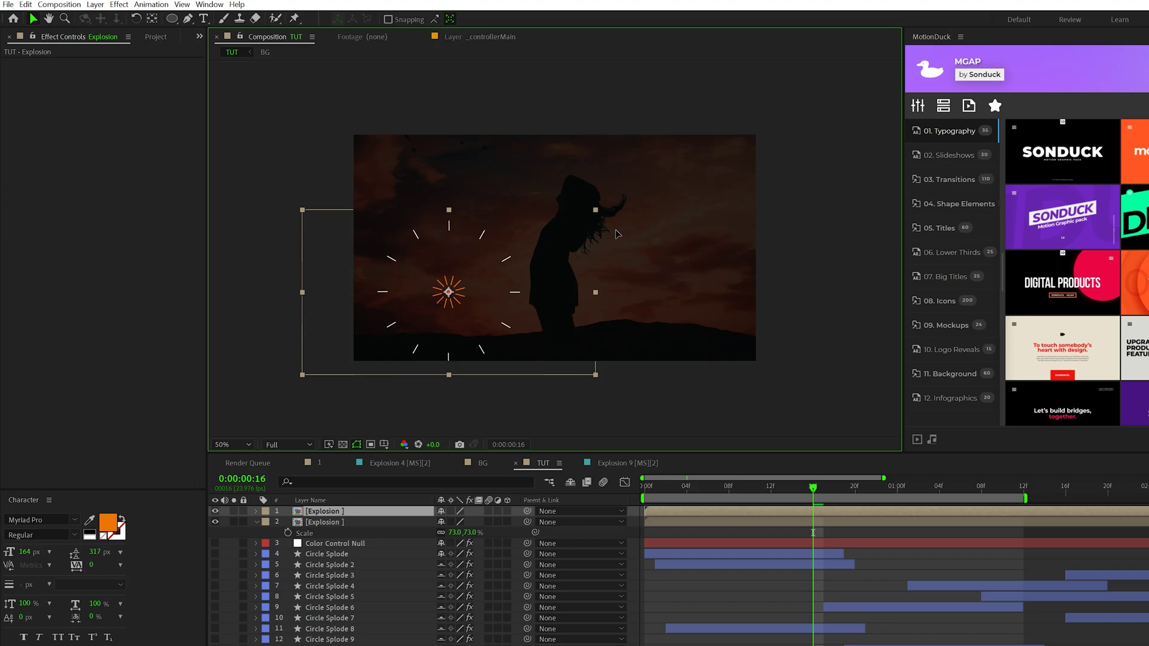
key("ctrl+d")
key("ctrl+d")
key("ctrl+d")
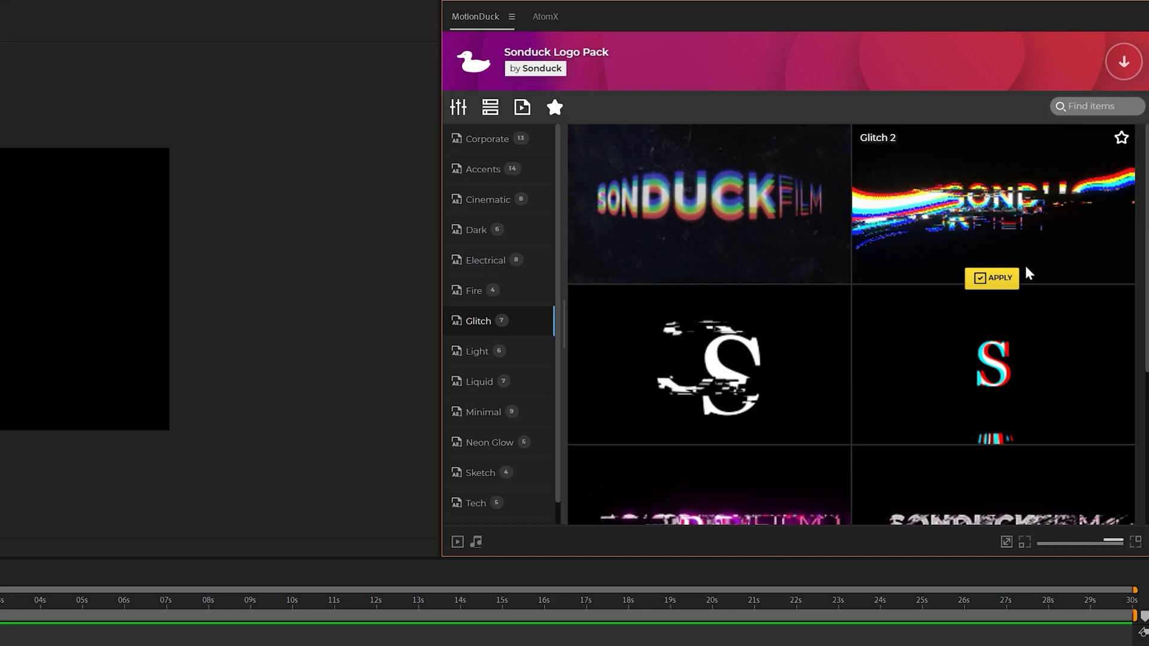
Apply the Glitch 2 logo preset into the timeline, then the Title 07 'GREAT DESIGN' preset.
left_click(1004, 280)
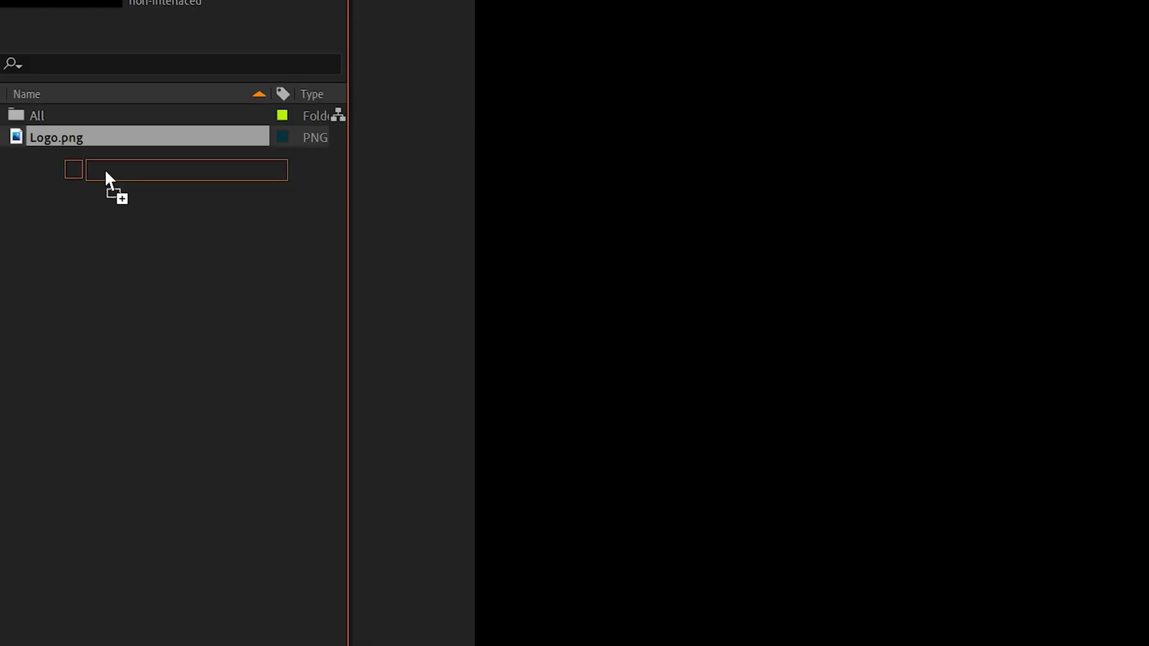
left_click_drag(106, 169, 476, 571)
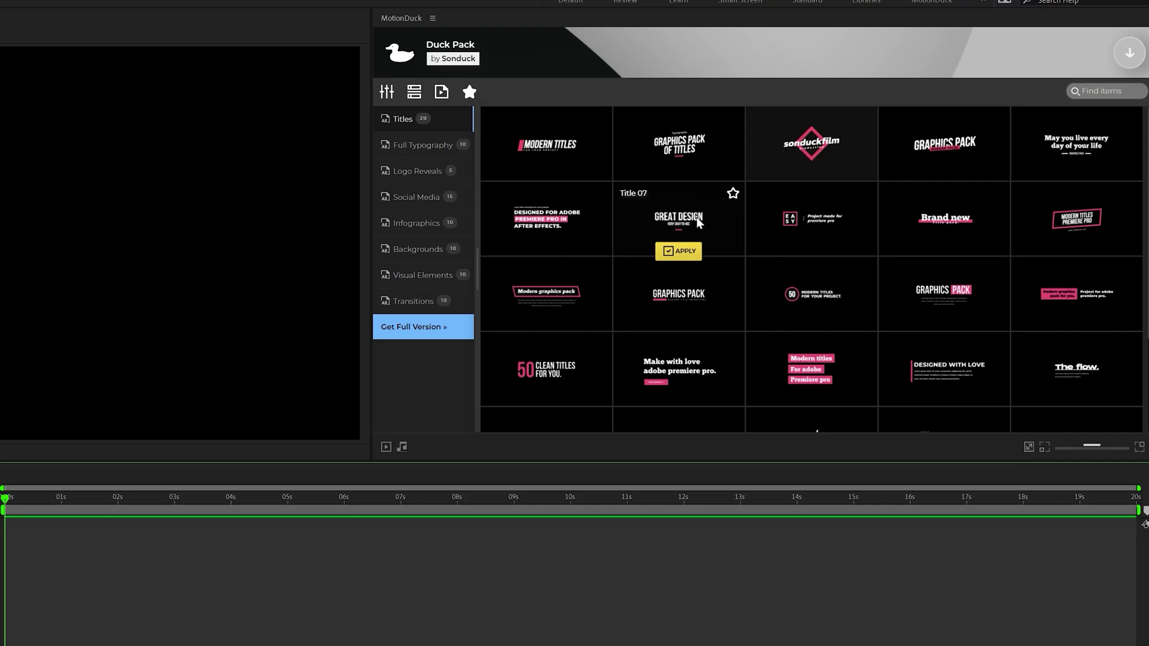
left_click(688, 251)
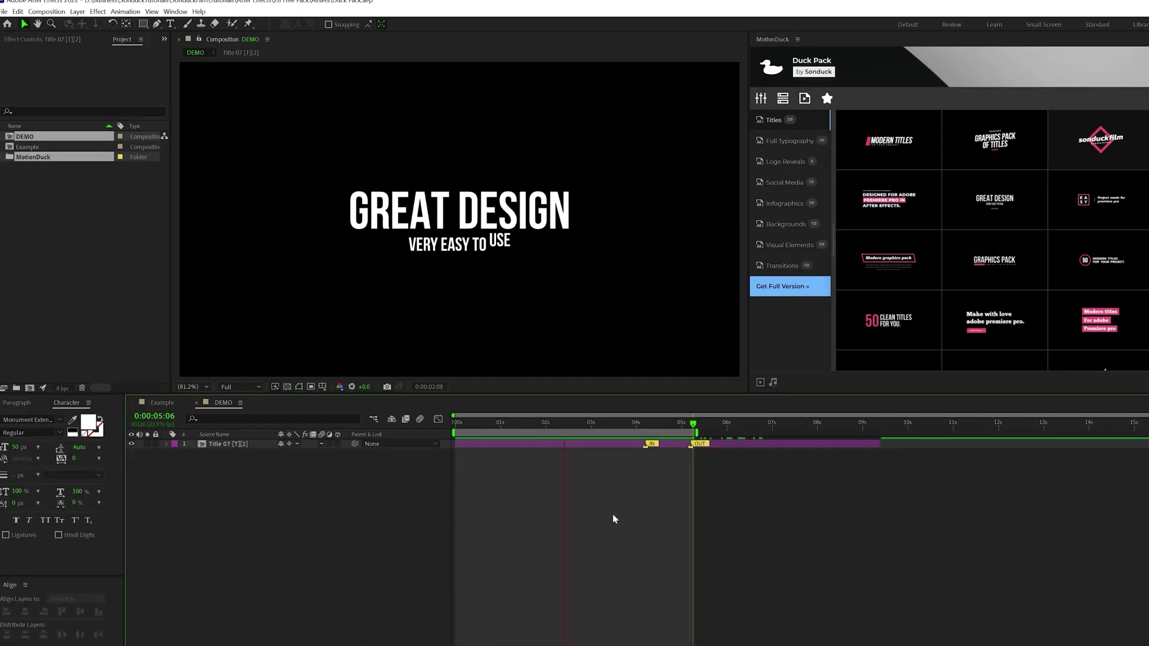